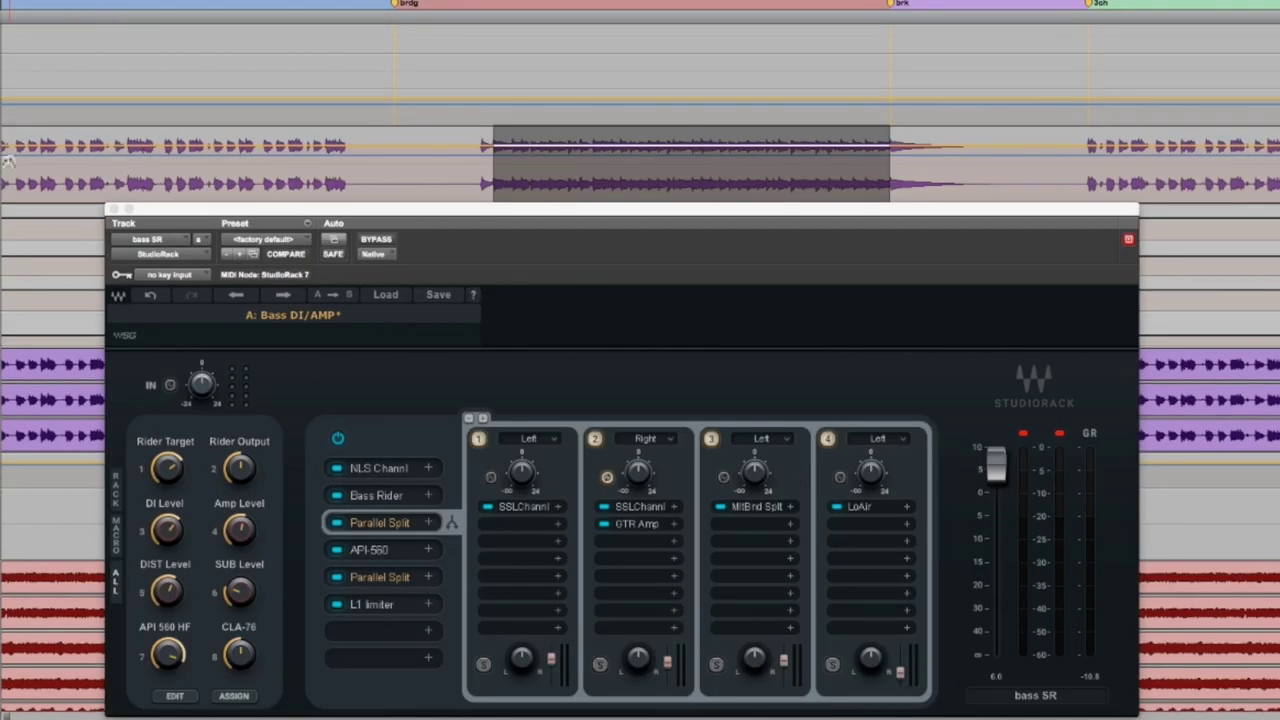
Step: Set the bass track's height to jumbo and examine the stereo DI and amp waveforms of the bridge passage
{"action": "left_click", "coordinate": [8, 161]}
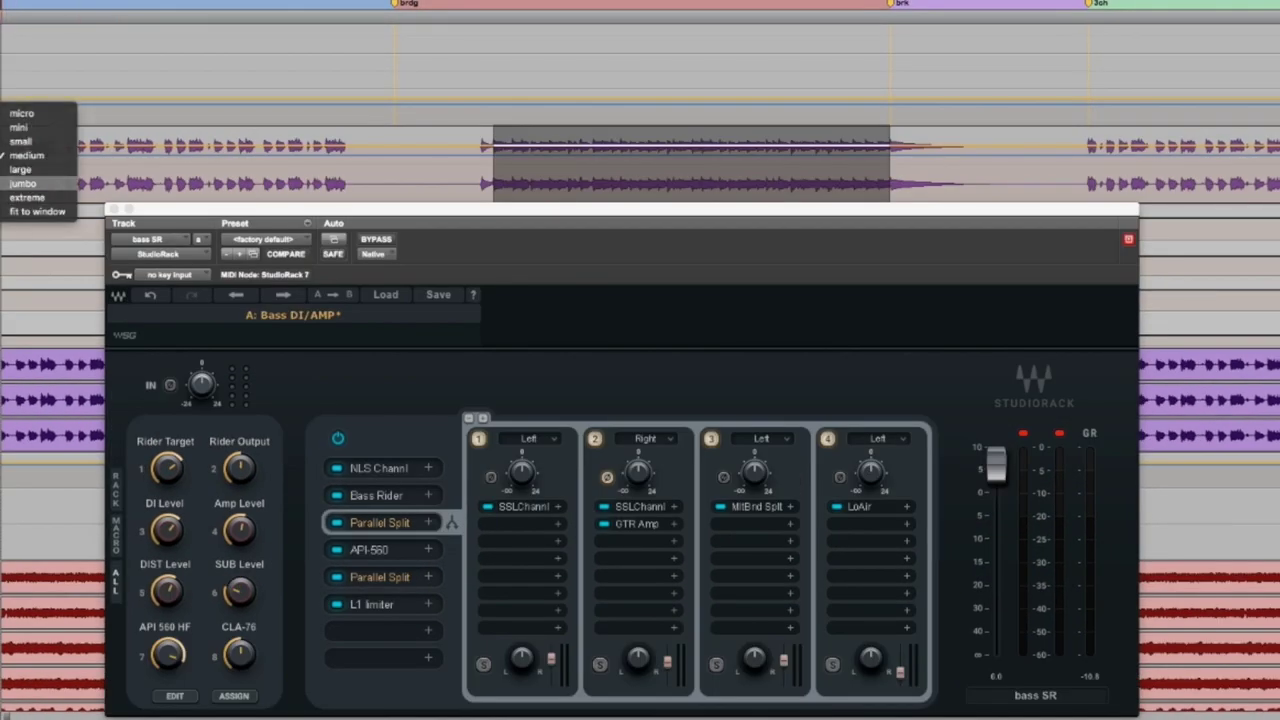
{"action": "left_click", "coordinate": [30, 180]}
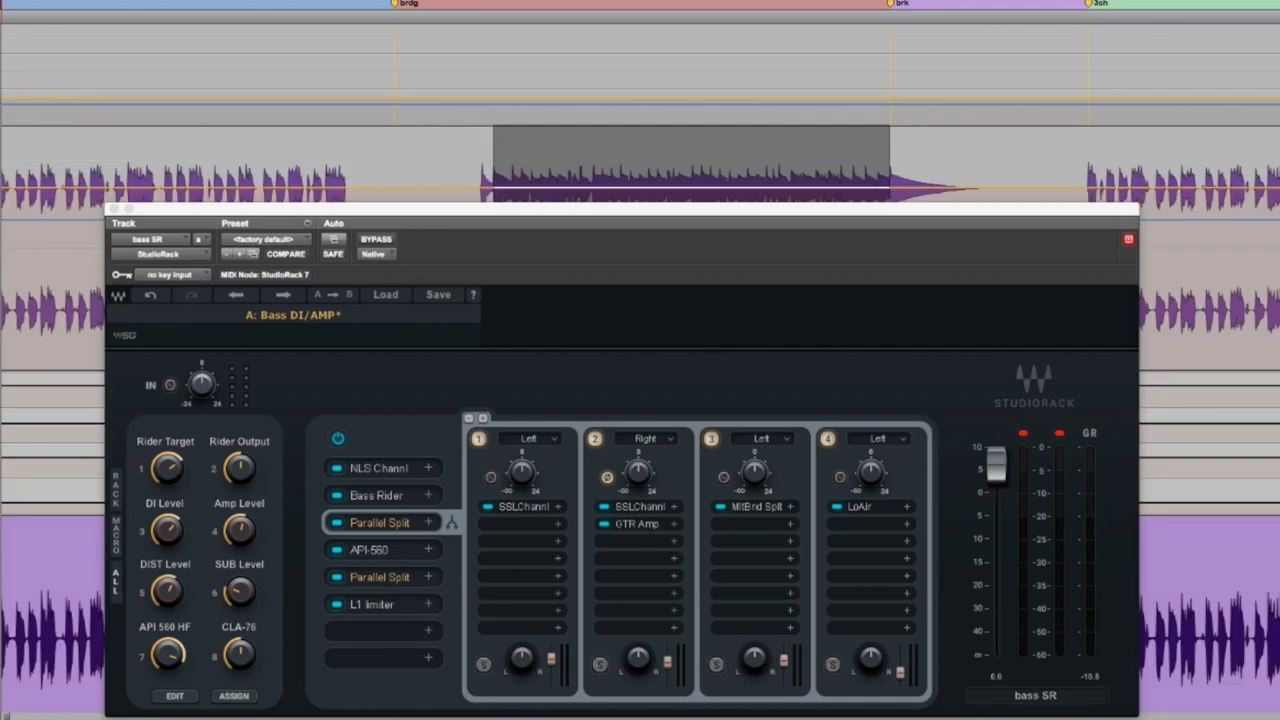
{"action": "key", "text": "ctrl+minus"}
{"action": "left_click_drag", "start_coordinate": [480, 209], "coordinate": [505, 424]}
{"action": "left_click", "coordinate": [538, 265]}
{"action": "left_click", "coordinate": [493, 217]}
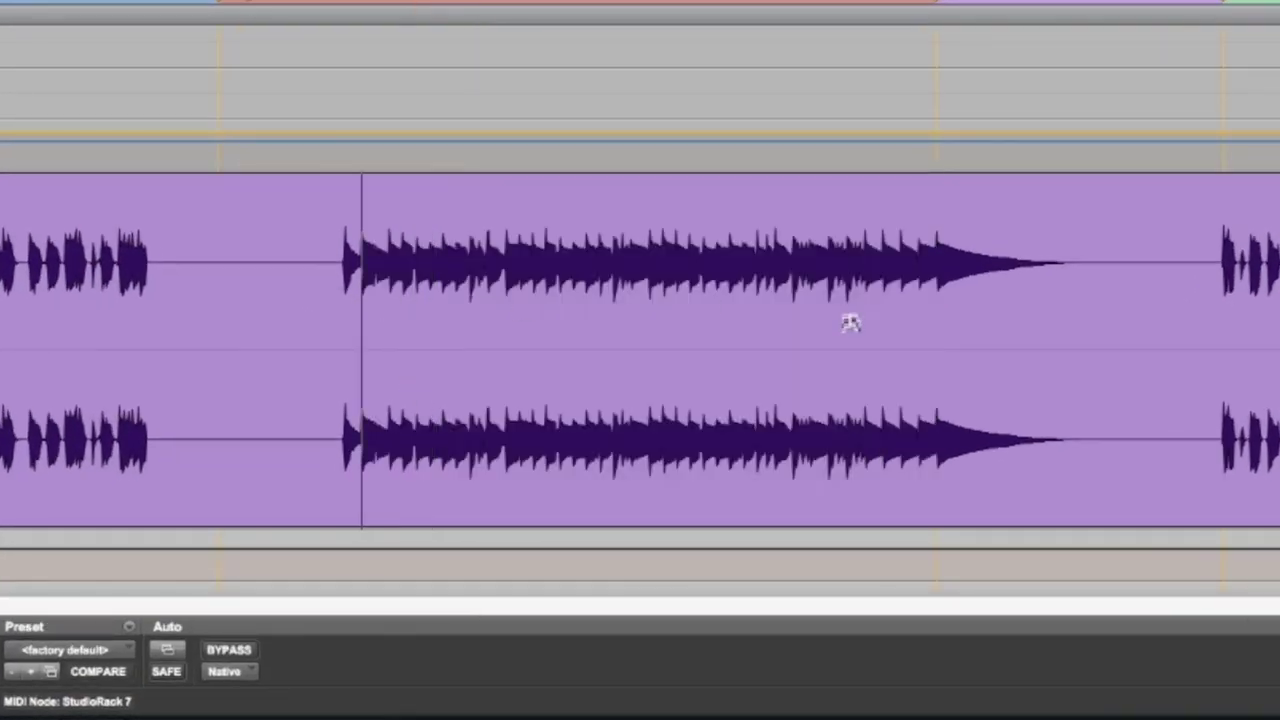
{"action": "left_click", "coordinate": [930, 290]}
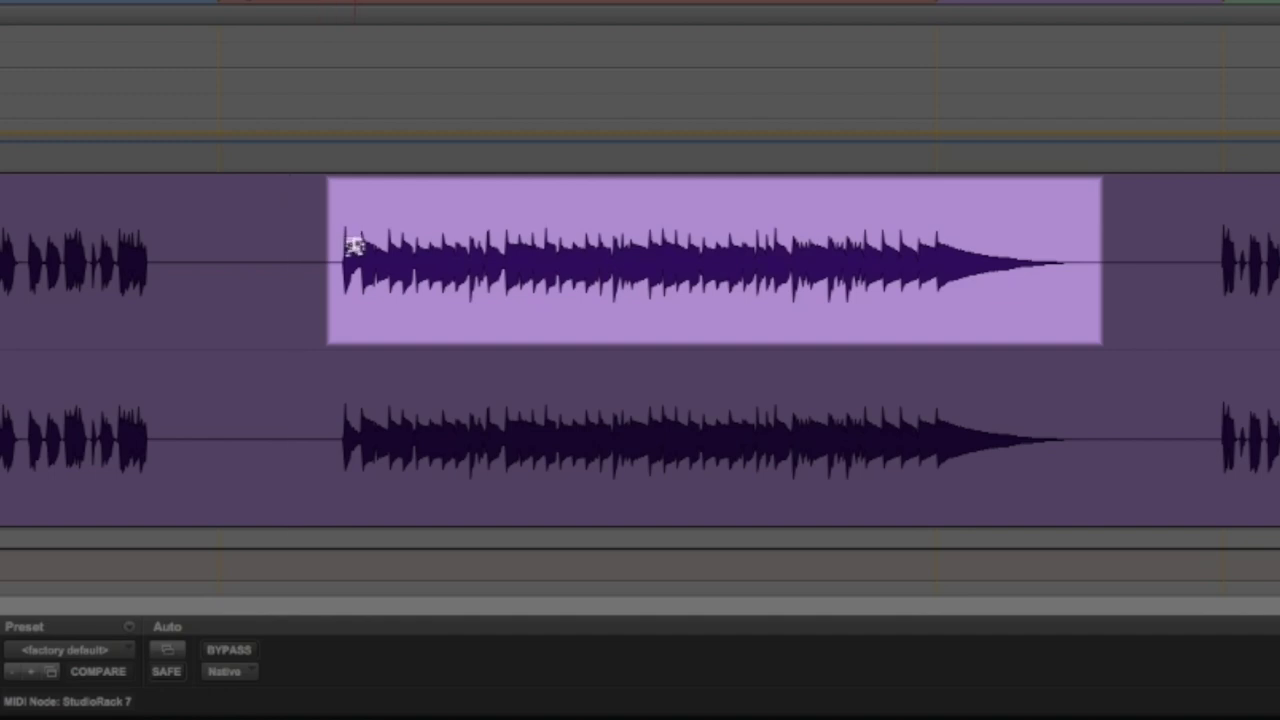
{"action": "key", "text": "semicolon"}
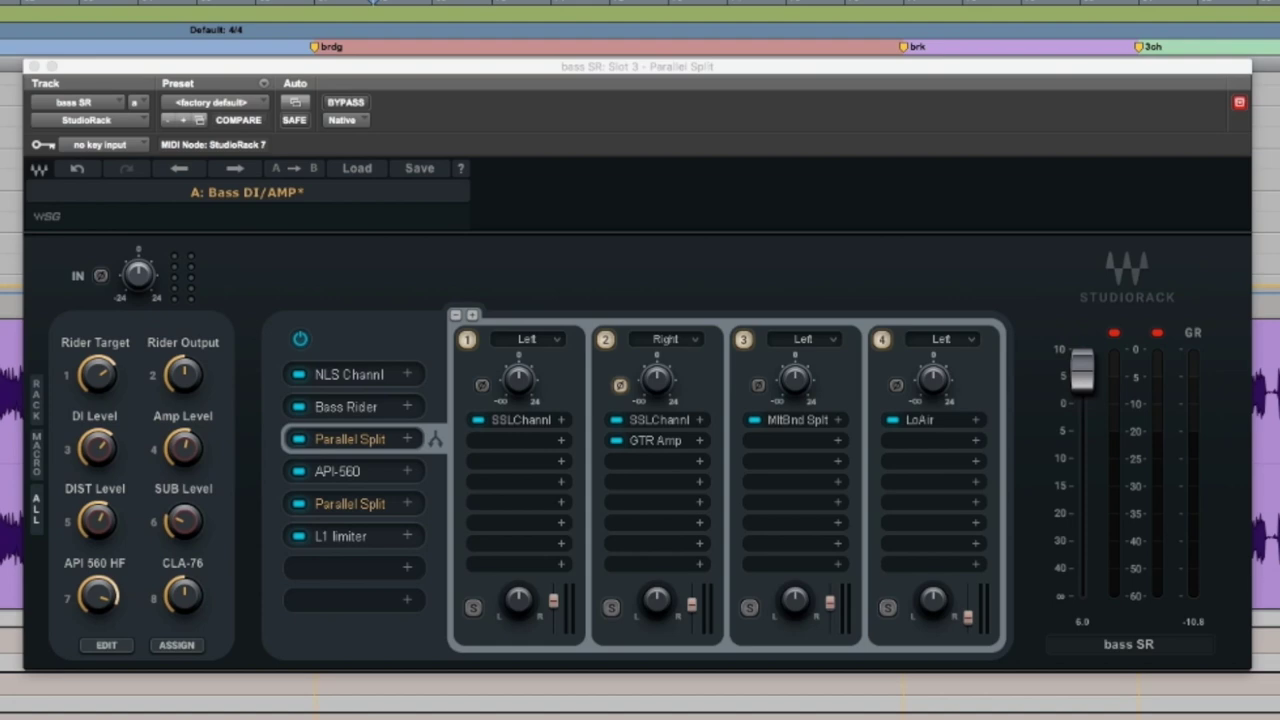
Step: Check the channel options of the first parallel chain, keep Left, and audition the chain soloed over the bridge
{"action": "left_click", "coordinate": [528, 340]}
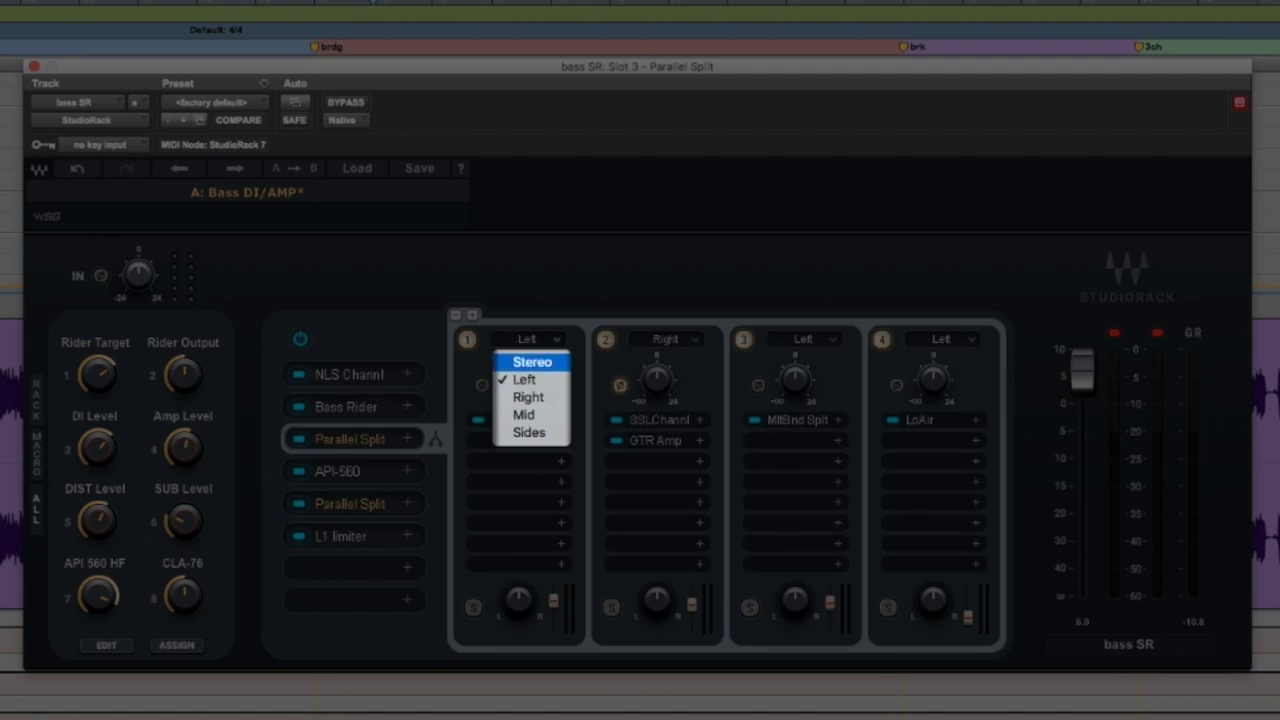
{"action": "left_click", "coordinate": [528, 340]}
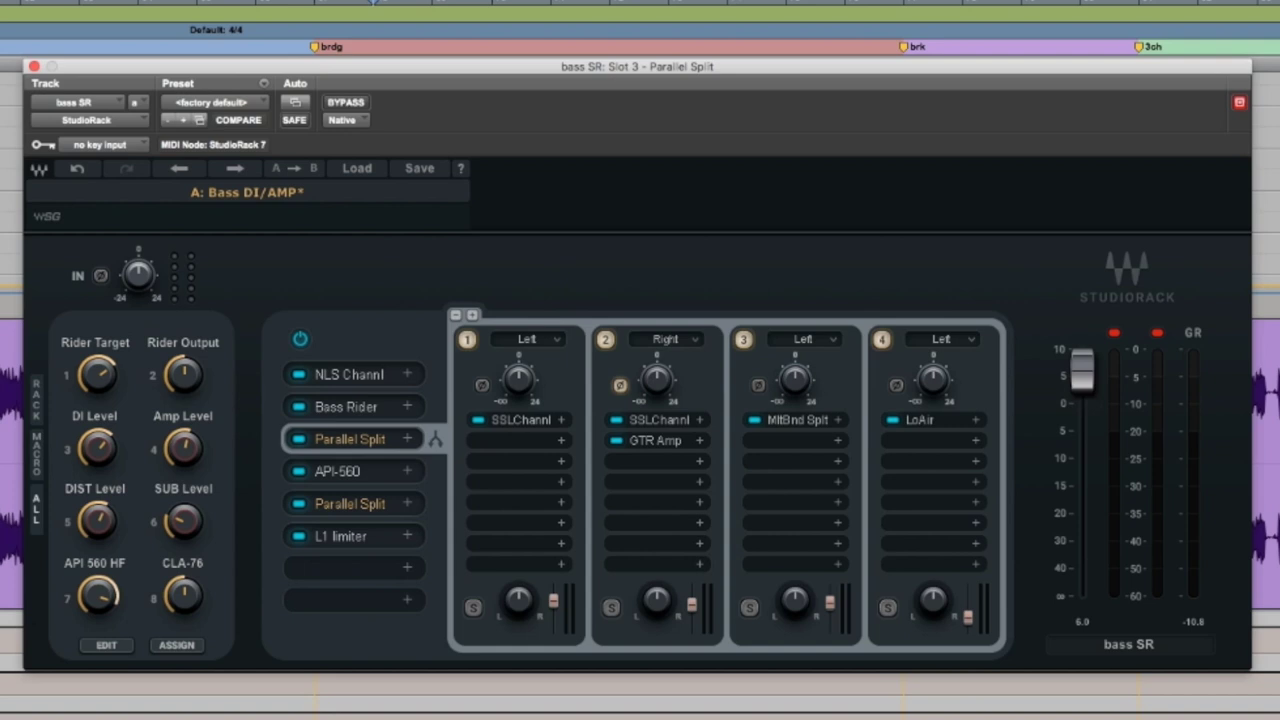
{"action": "left_click", "coordinate": [473, 608]}
{"action": "key", "text": "space"}
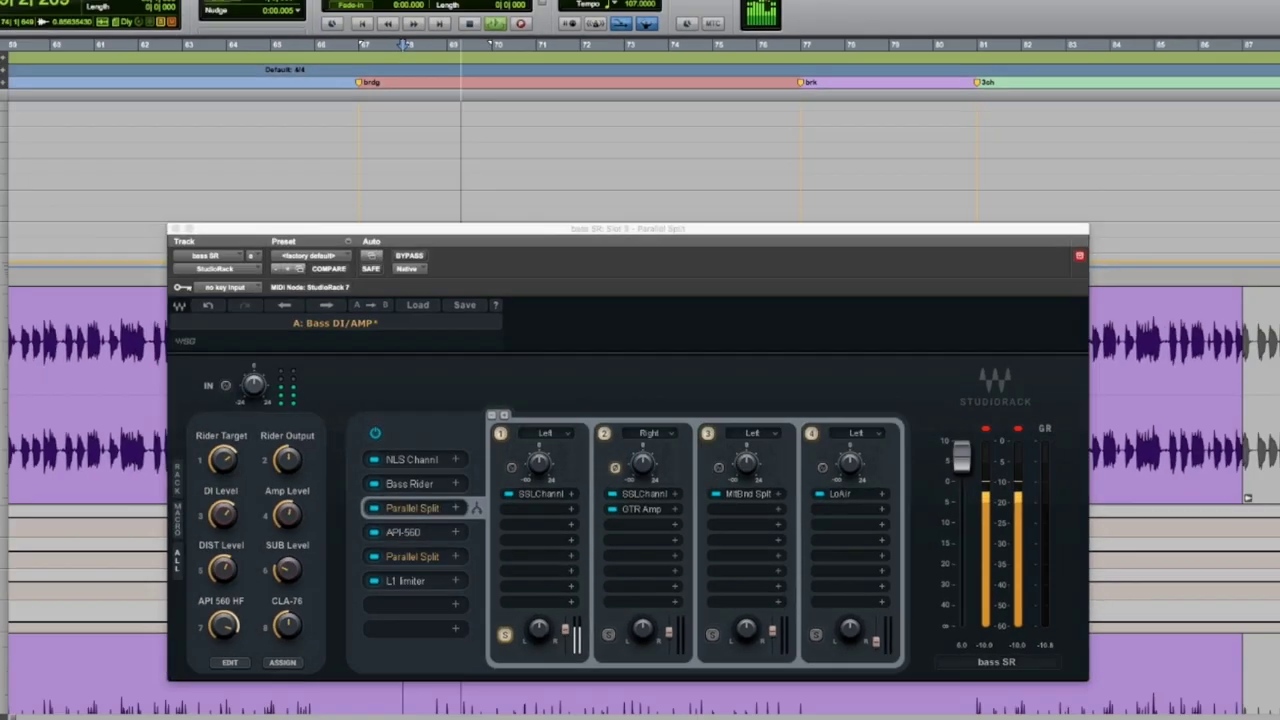
{"action": "left_click_drag", "start_coordinate": [482, 229], "coordinate": [497, 353]}
{"action": "left_click_drag", "start_coordinate": [448, 314], "coordinate": [798, 314]}
{"action": "left_click_drag", "start_coordinate": [497, 353], "coordinate": [511, 152]}
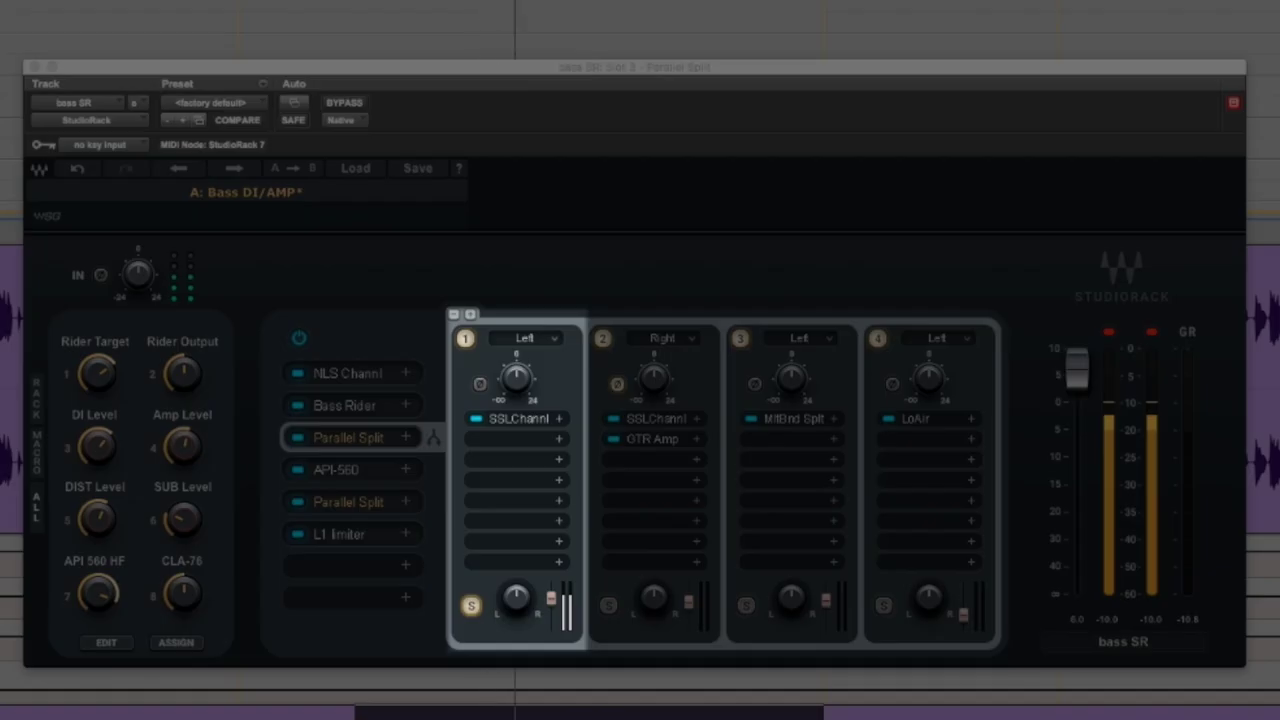
{"action": "key", "text": "space"}
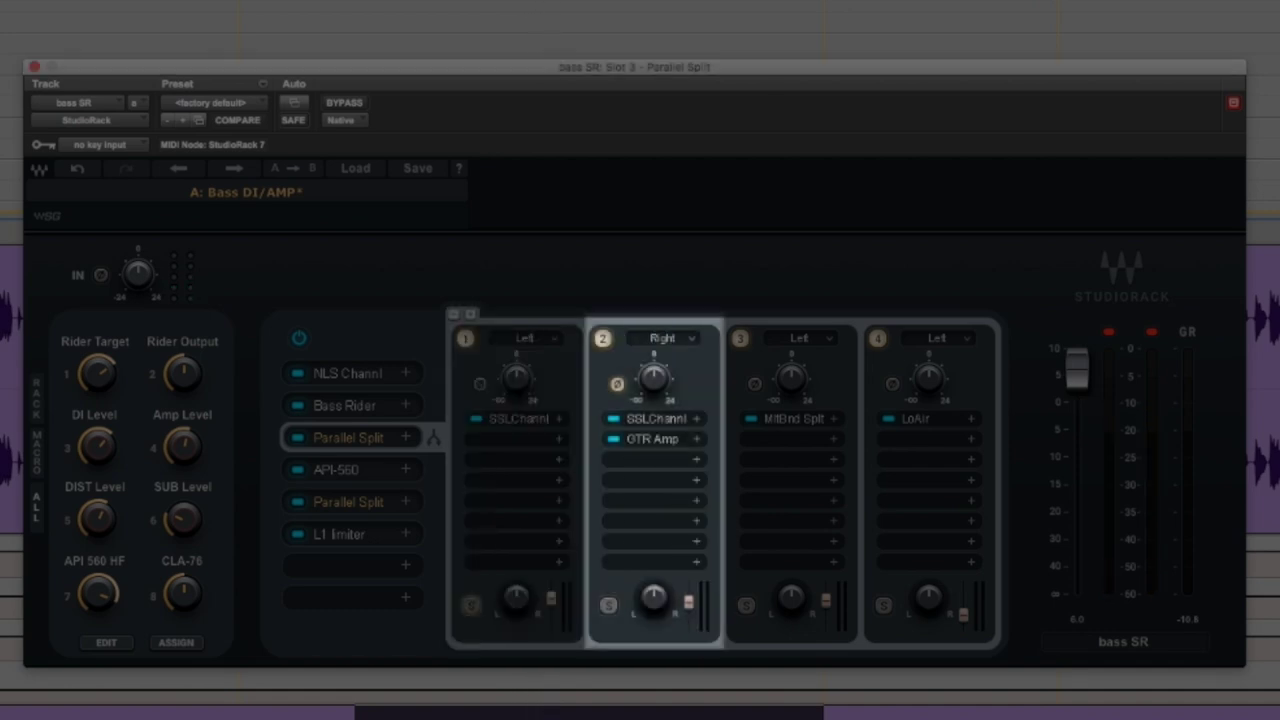
Step: Audition the second parallel chain, the Right channel with SSLChannel and GTR Amp, in solo
{"action": "left_click", "coordinate": [608, 605]}
{"action": "key", "text": "space"}
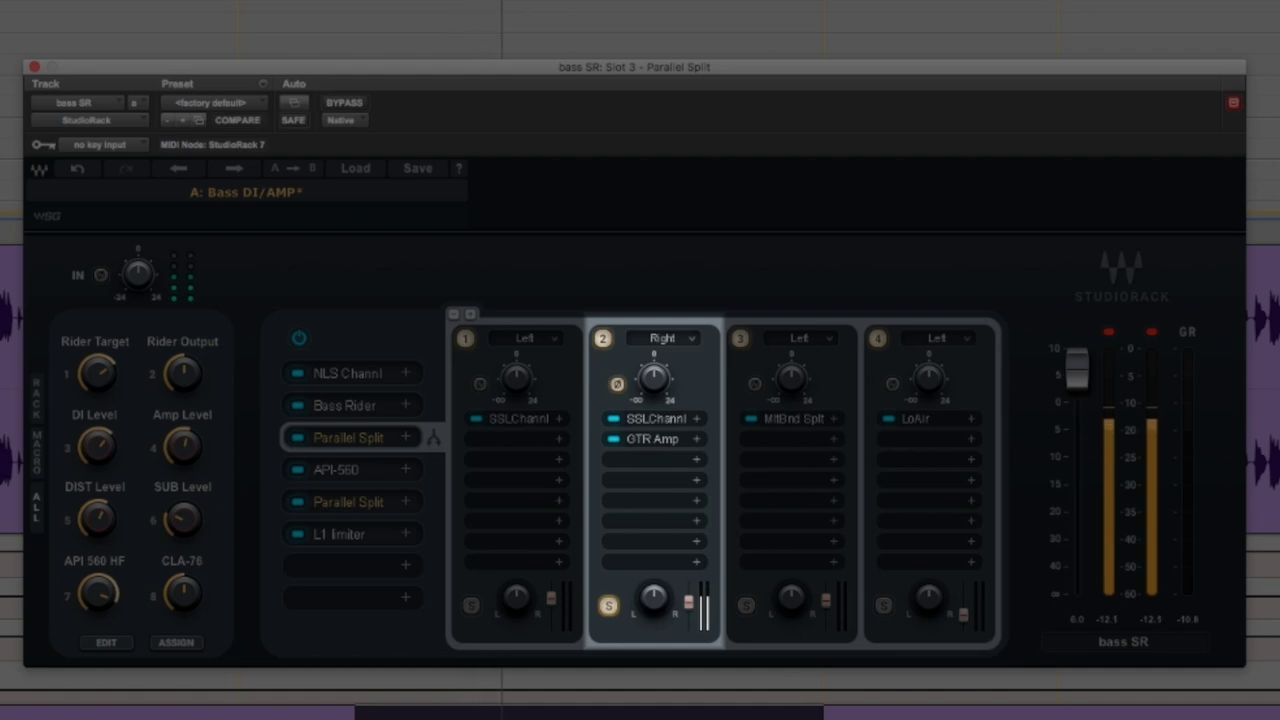
{"action": "key", "text": "space"}
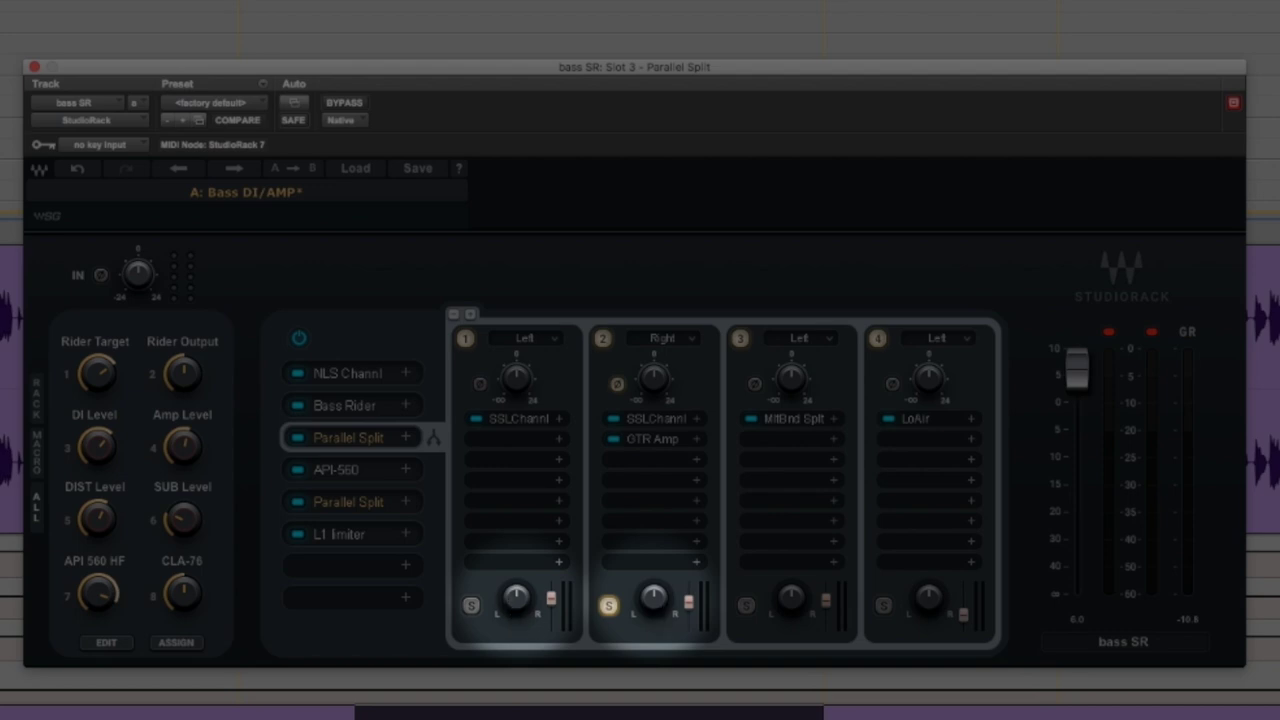
Step: Audition the third chain with MltBnd Split and the fourth chain with LoAir, each soloed in turn
{"action": "left_click", "coordinate": [790, 500]}
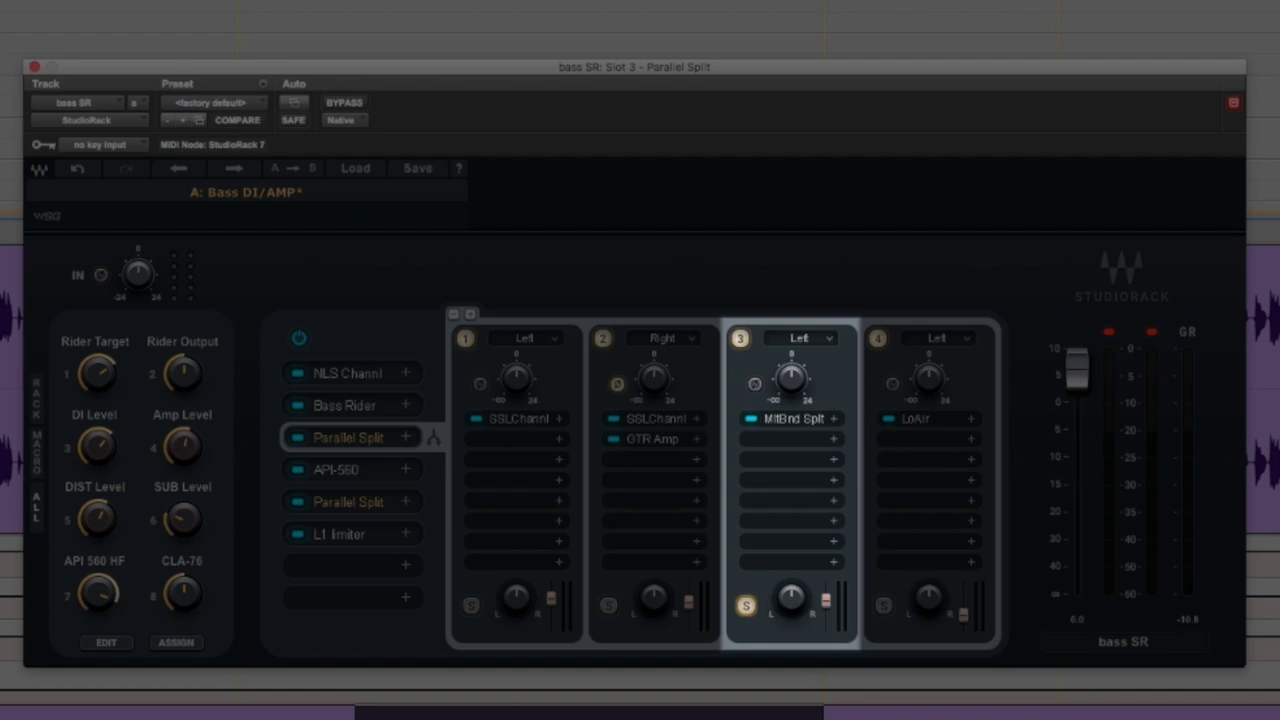
{"action": "key", "text": "space"}
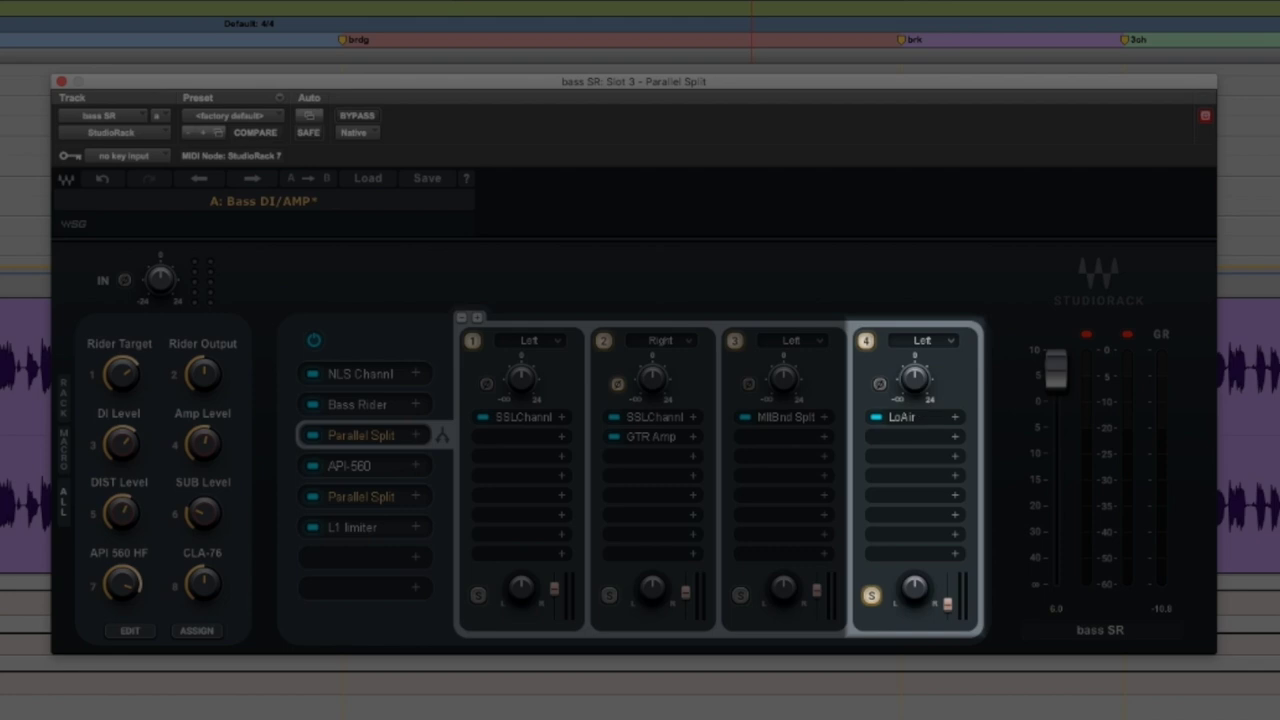
{"action": "key", "text": "space"}
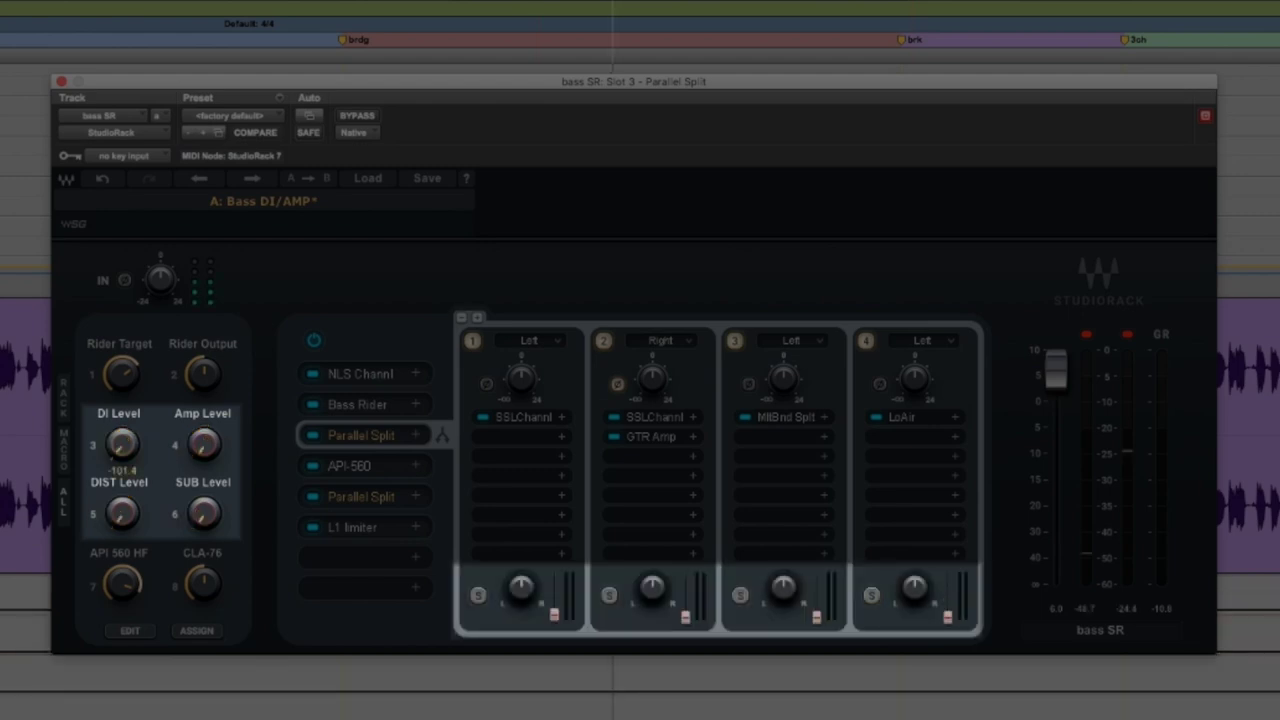
Step: Blend the four parallel chains during playback by raising the DI Level, Amp Level, DIST Level and SUB Level macros
{"action": "left_click_drag", "start_coordinate": [123, 446], "coordinate": [123, 441]}
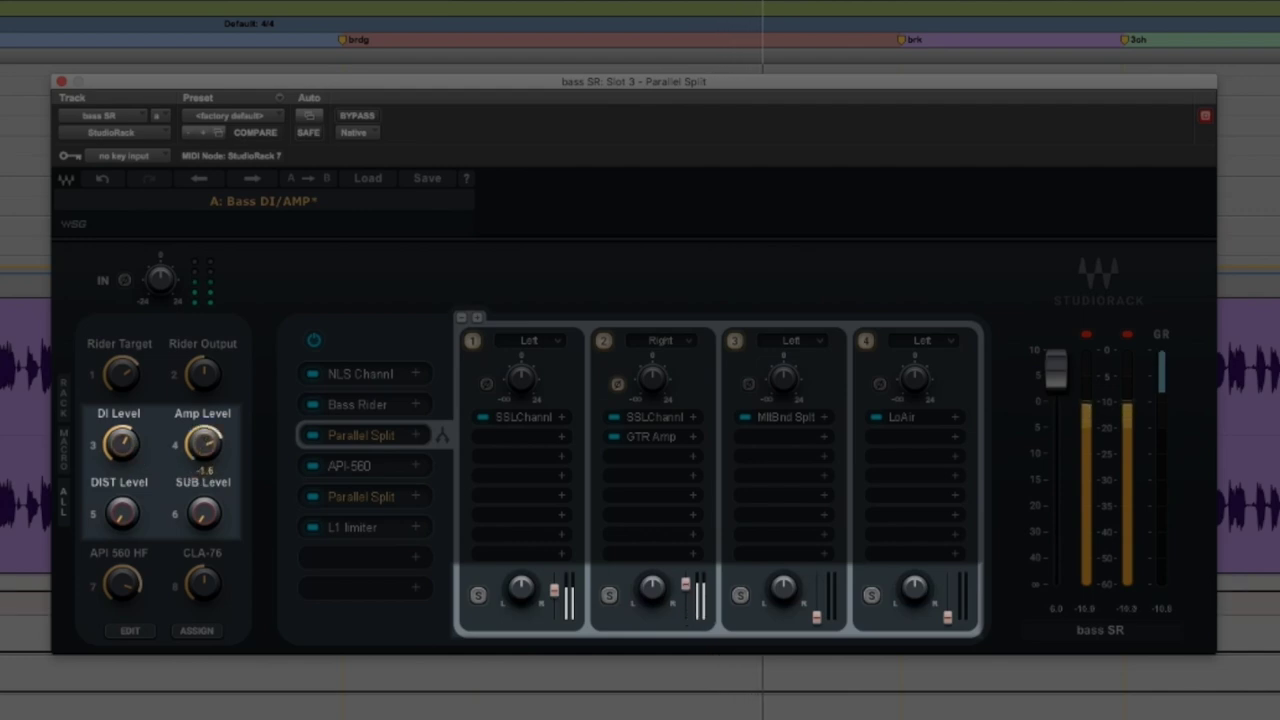
{"action": "left_click_drag", "start_coordinate": [121, 514], "coordinate": [121, 440]}
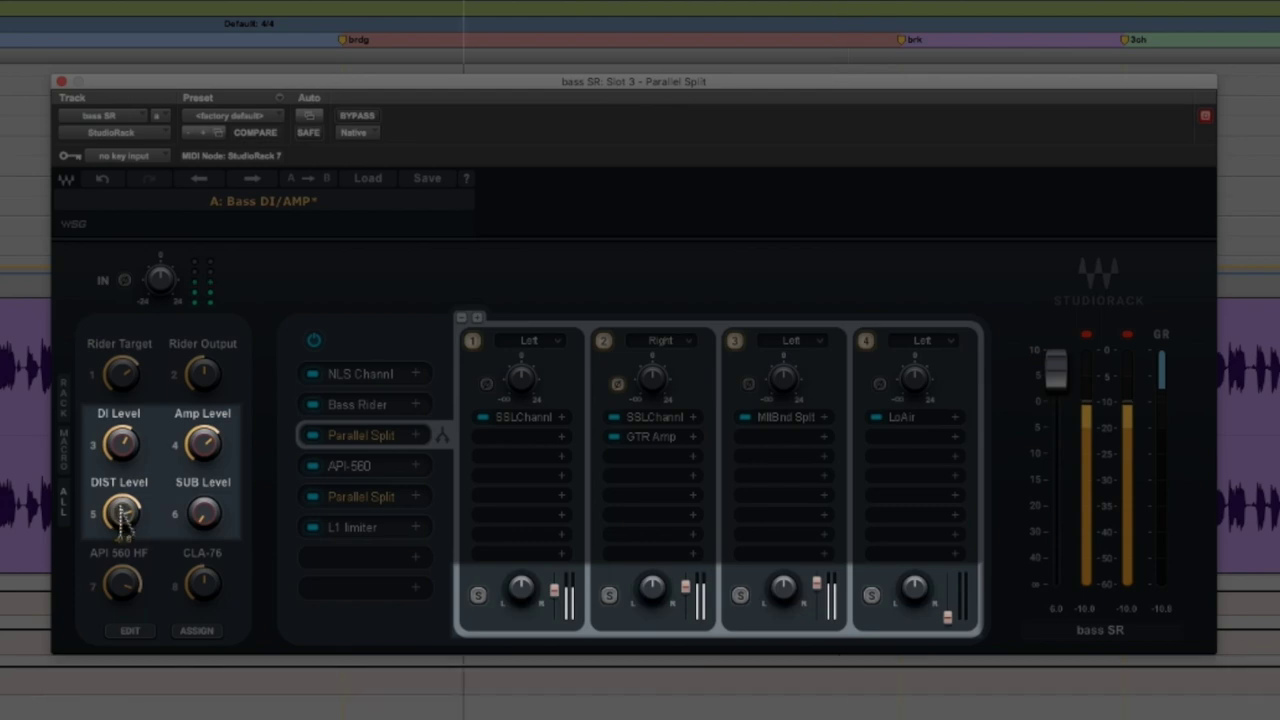
{"action": "left_click_drag", "start_coordinate": [121, 512], "coordinate": [121, 504]}
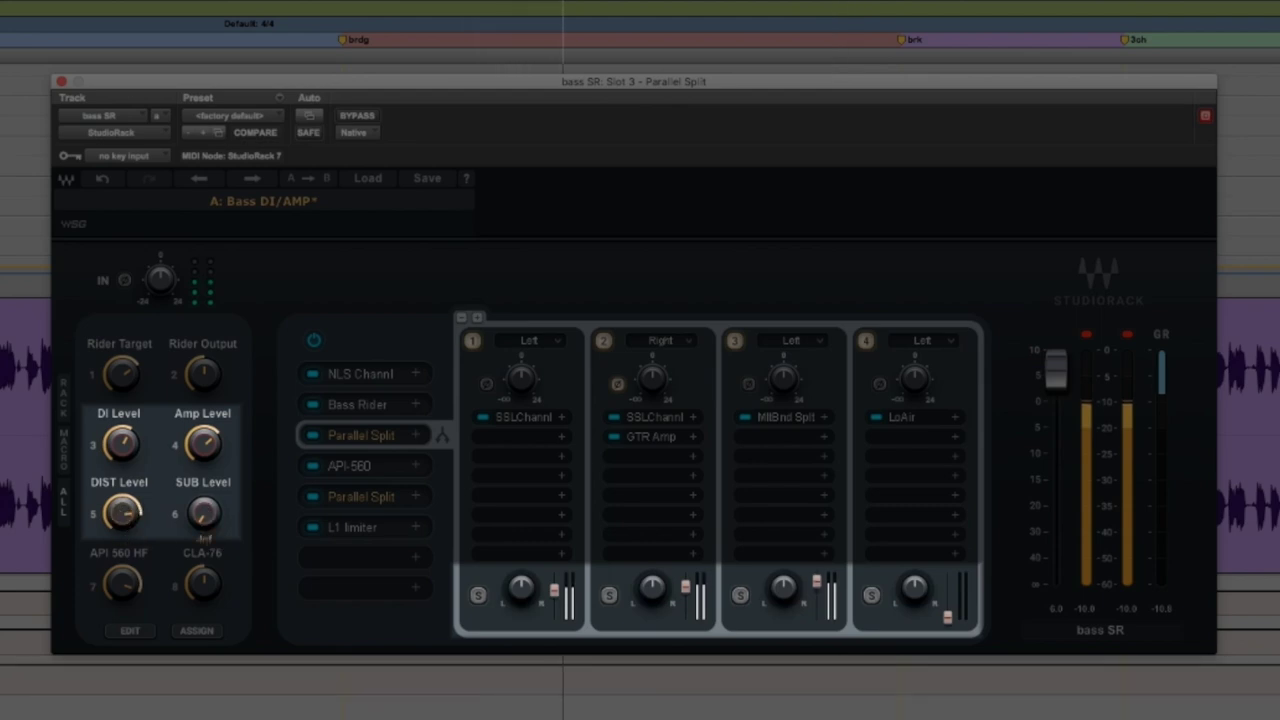
{"action": "mouse_move", "coordinate": [203, 516]}
{"action": "left_mouse_down"}
{"action": "mouse_move", "coordinate": [203, 492]}
{"action": "mouse_move", "coordinate": [204, 514]}
{"action": "left_mouse_up"}
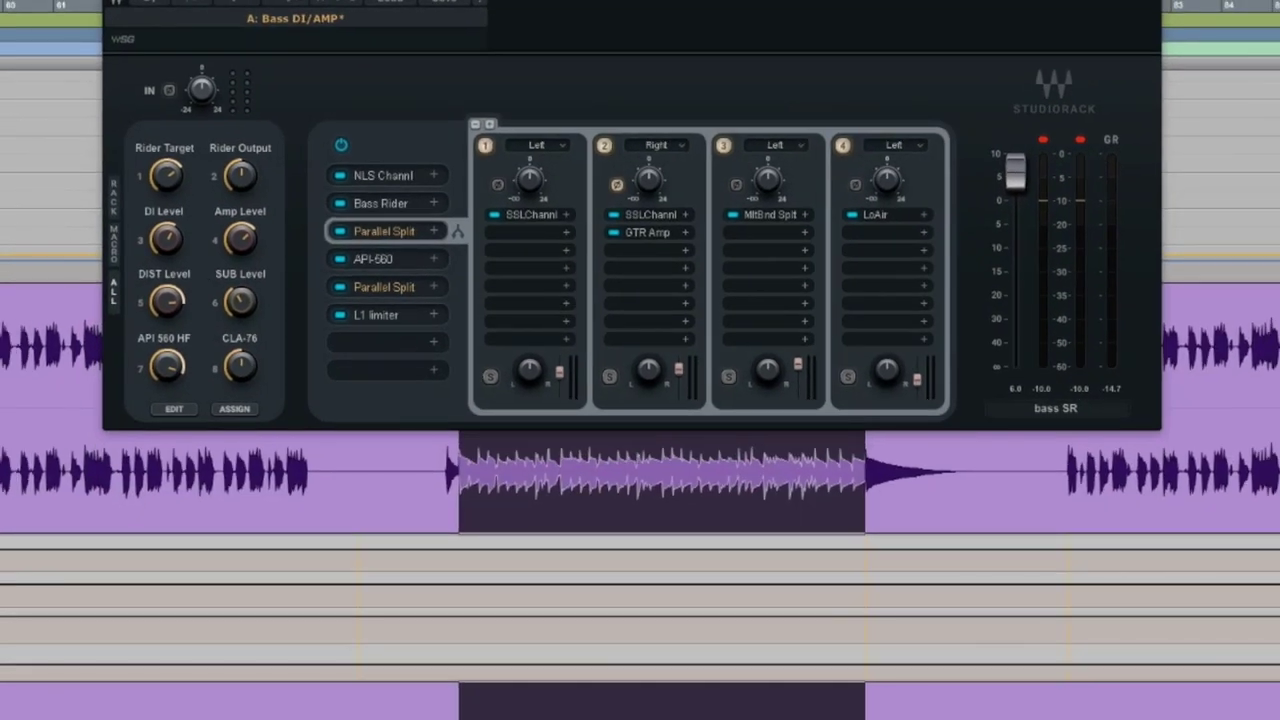
Step: Select the bridge passage across the lanes beneath the bass waveform, then over the full phrase on the uppermost lane alone
{"action": "left_click_drag", "start_coordinate": [458, 552], "coordinate": [861, 660]}
{"action": "left_click", "coordinate": [866, 661]}
{"action": "left_click_drag", "start_coordinate": [524, 602], "coordinate": [499, 570]}
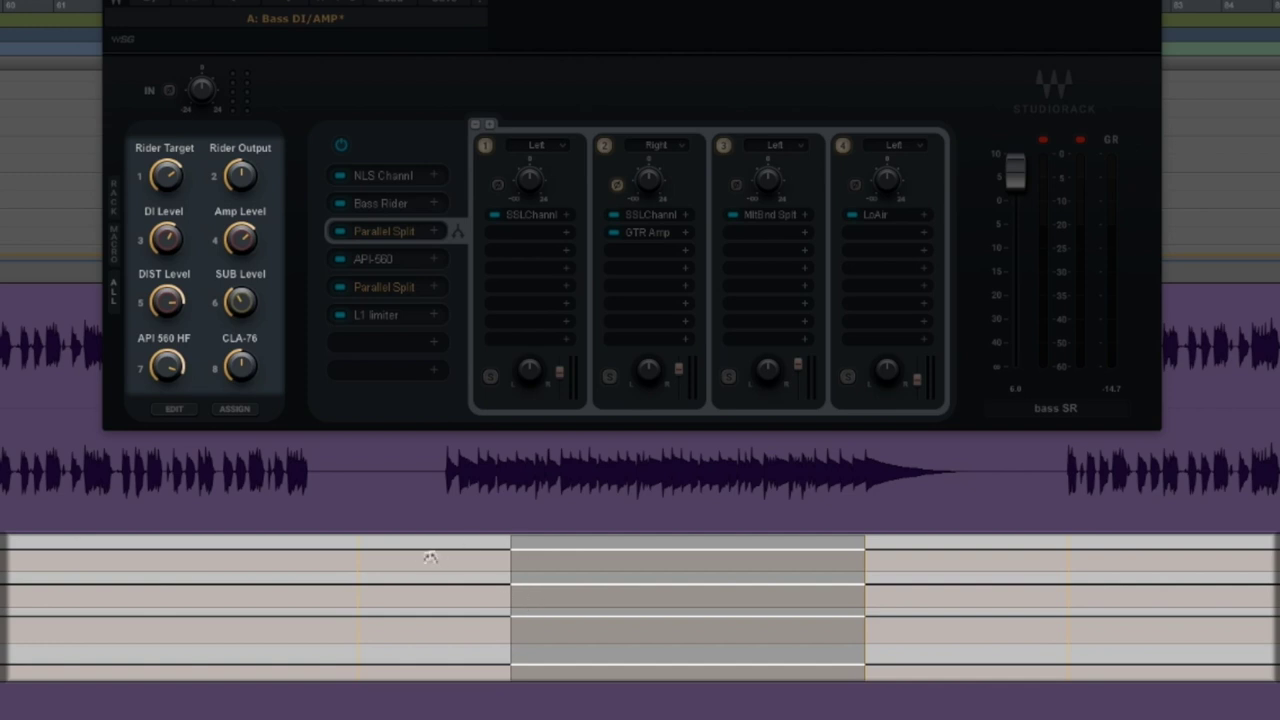
{"action": "left_click_drag", "start_coordinate": [431, 557], "coordinate": [858, 555]}
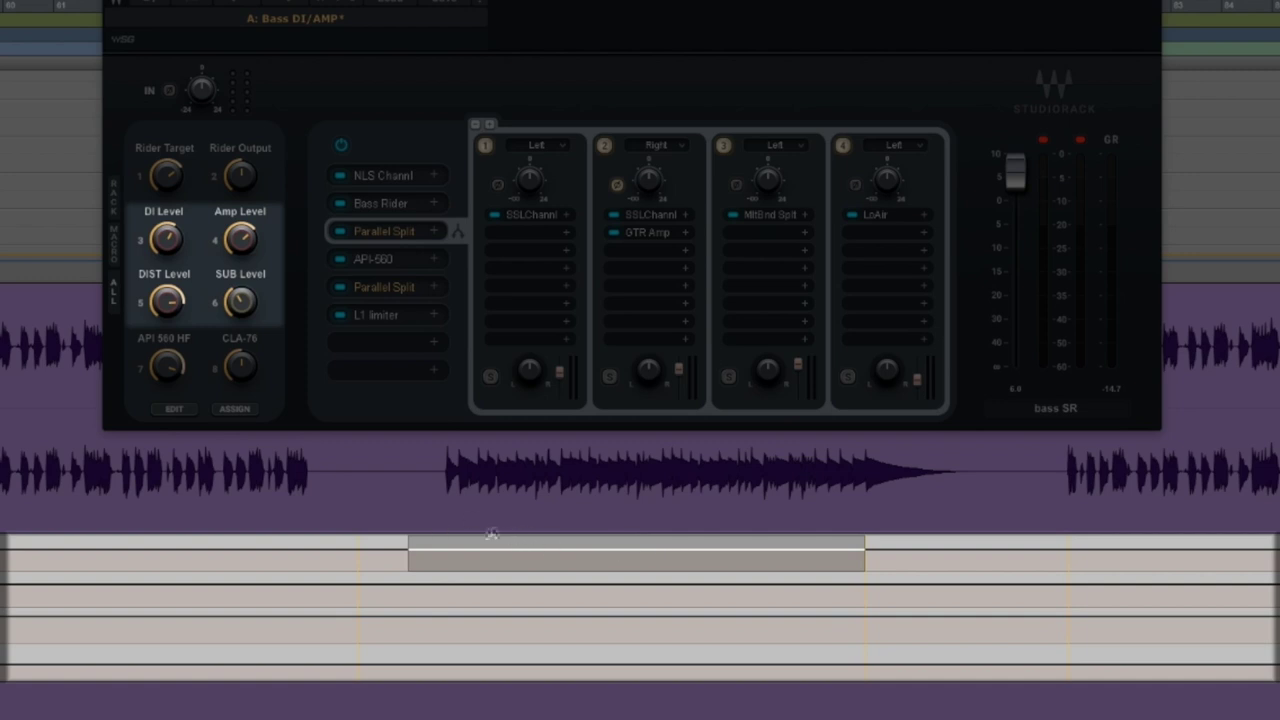
{"action": "left_click_drag", "start_coordinate": [872, 572], "coordinate": [916, 562]}
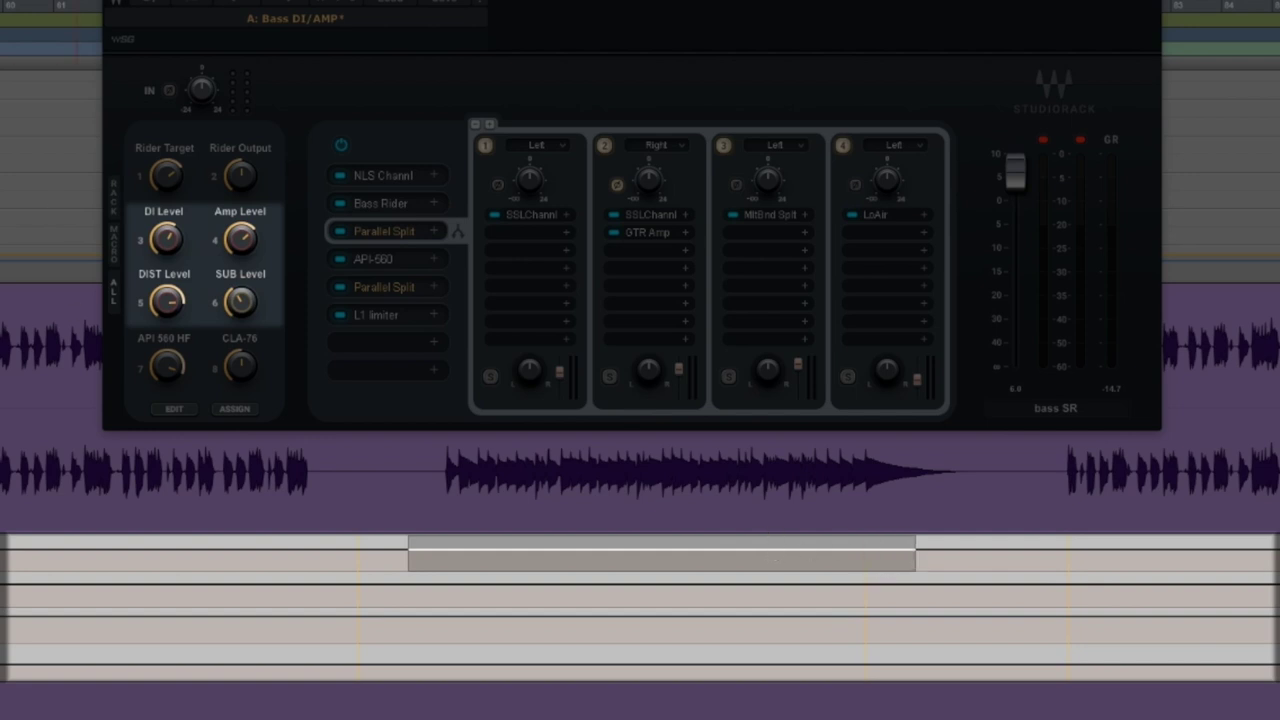
{"action": "mouse_move", "coordinate": [166, 240]}
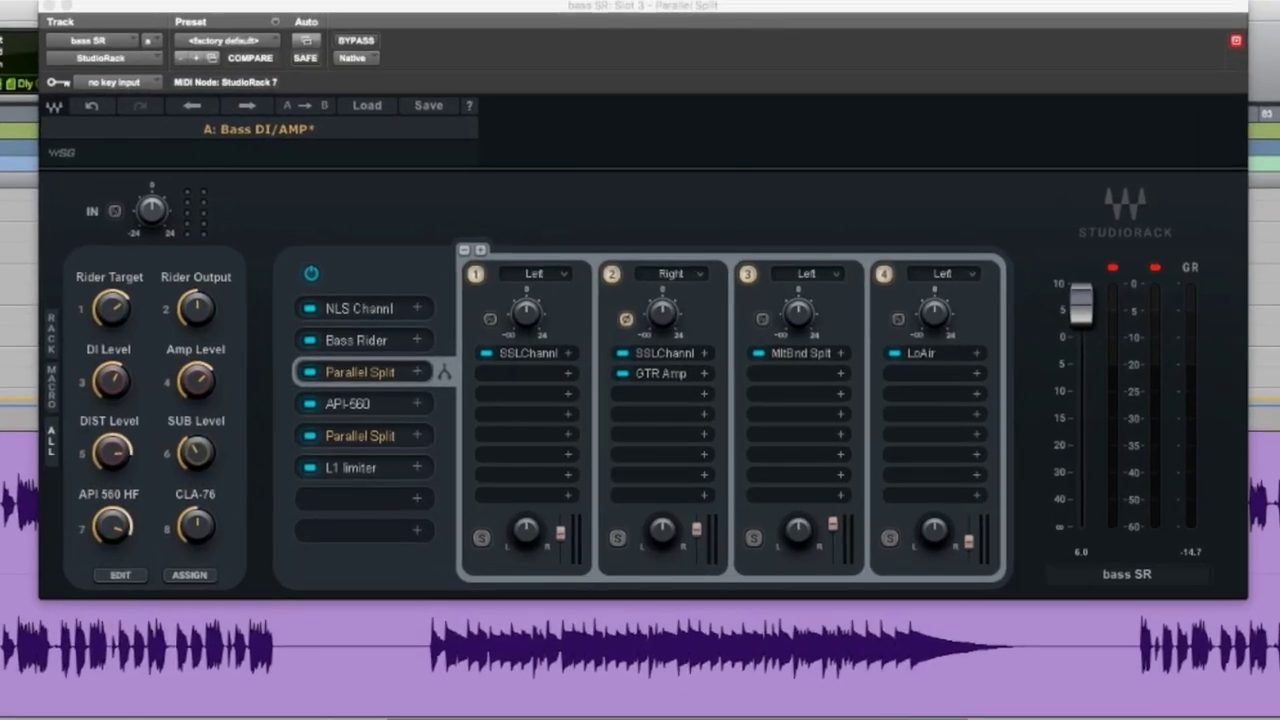
Step: Open the MultiBand Split of the third parallel chain and place its window in front of the rack
{"action": "left_click", "coordinate": [801, 353]}
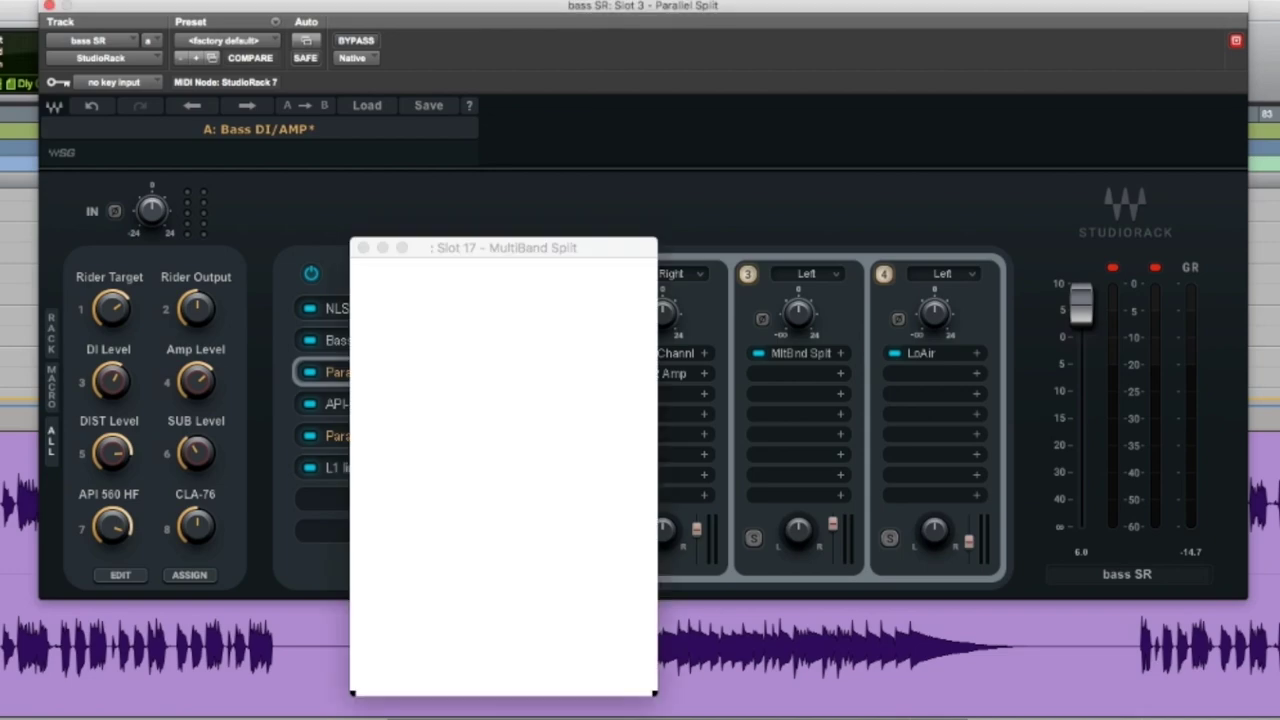
{"action": "left_click_drag", "start_coordinate": [514, 249], "coordinate": [581, 240]}
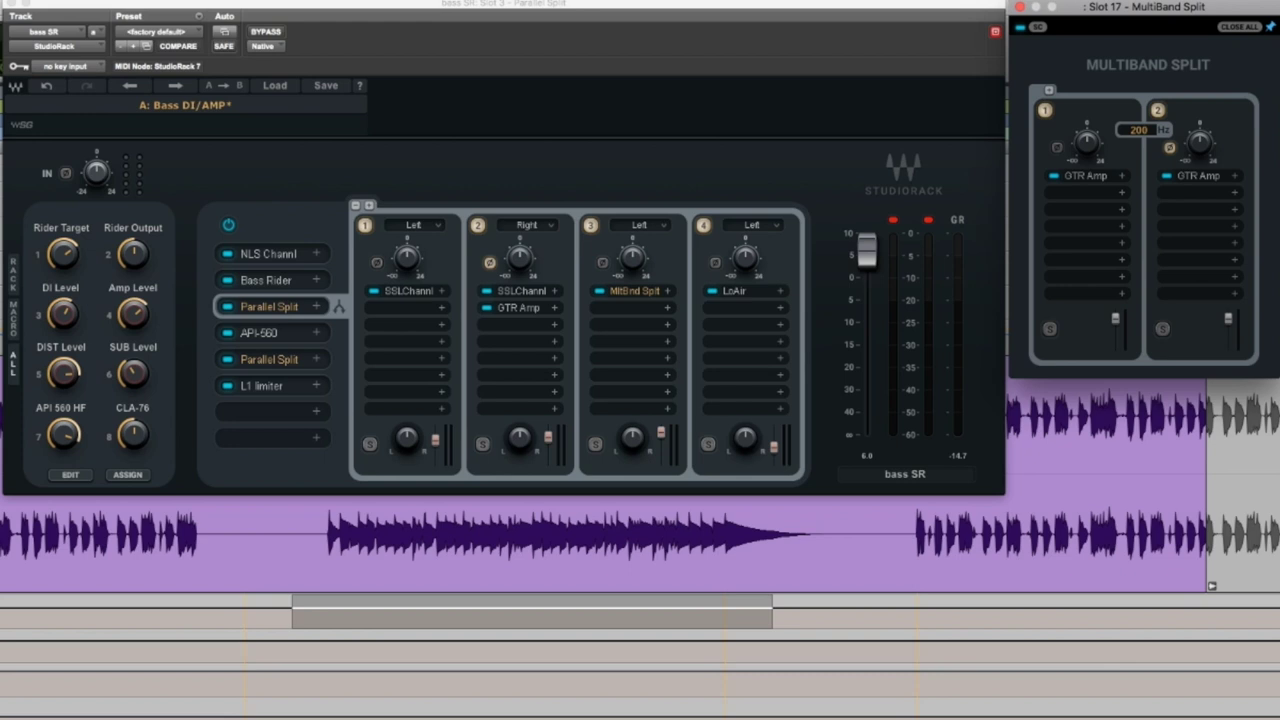
{"action": "left_click", "coordinate": [482, 444]}
{"action": "left_click", "coordinate": [595, 444]}
{"action": "left_click_drag", "start_coordinate": [1130, 7], "coordinate": [467, 117]}
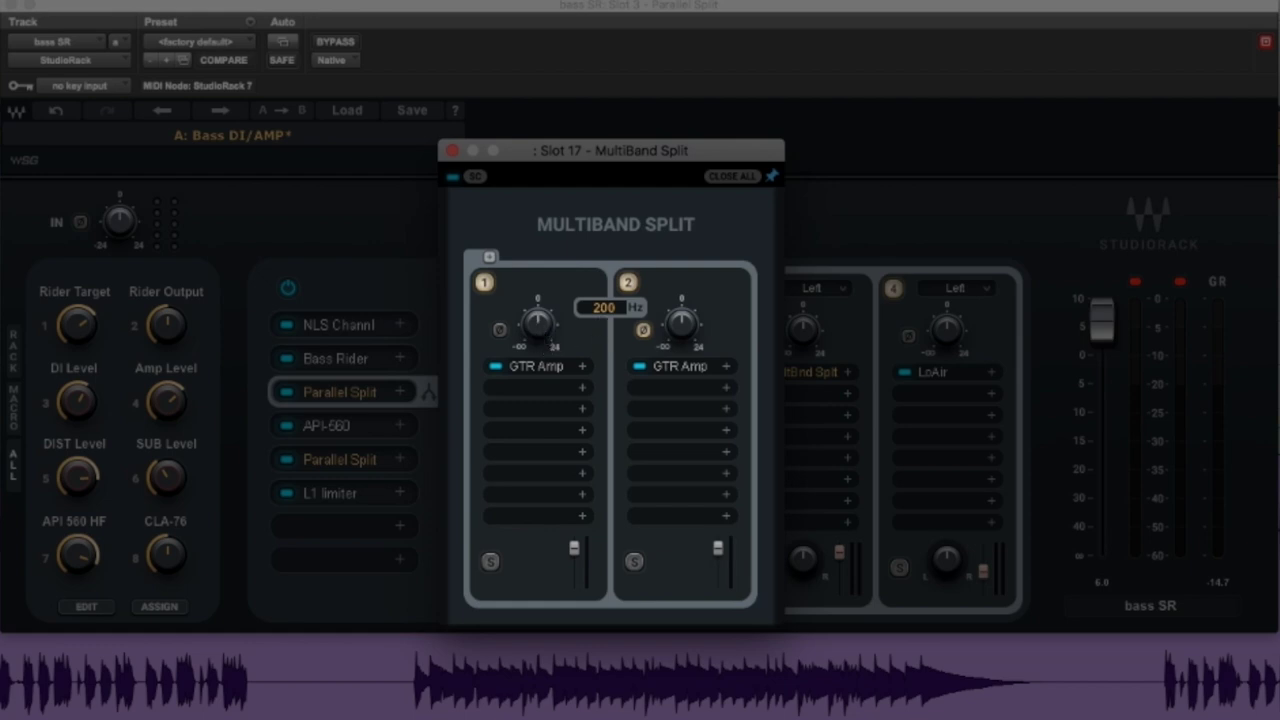
Step: Open the GTR Amp of both MultiBand Split bands and arrange the Activator and OverDrive amps side by side
{"action": "left_click", "coordinate": [536, 366]}
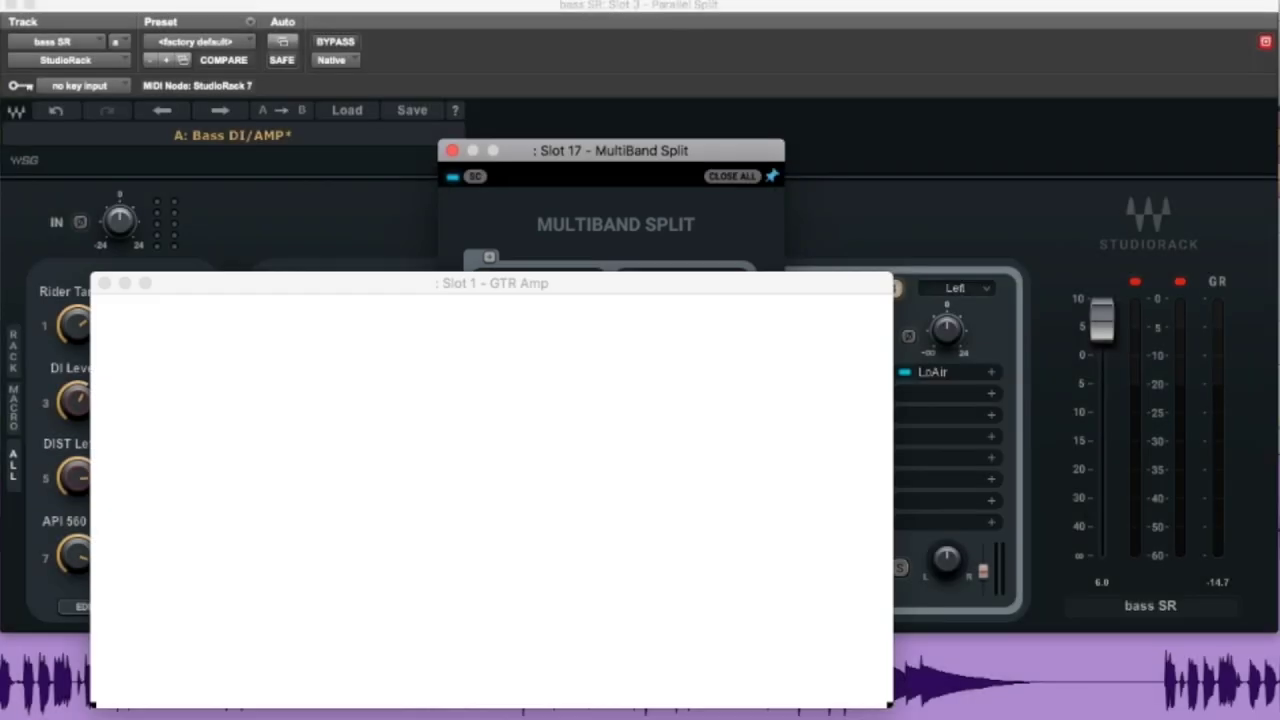
{"action": "left_click_drag", "start_coordinate": [540, 283], "coordinate": [89, 447]}
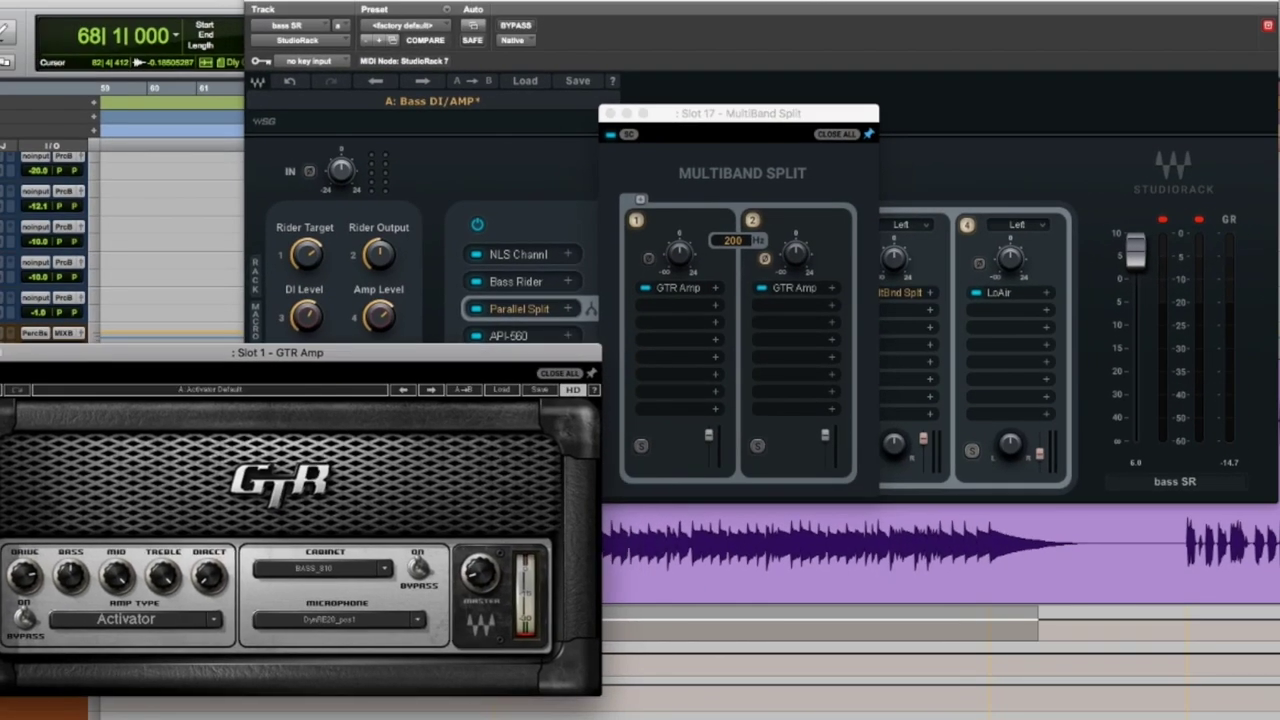
{"action": "left_click", "coordinate": [591, 373]}
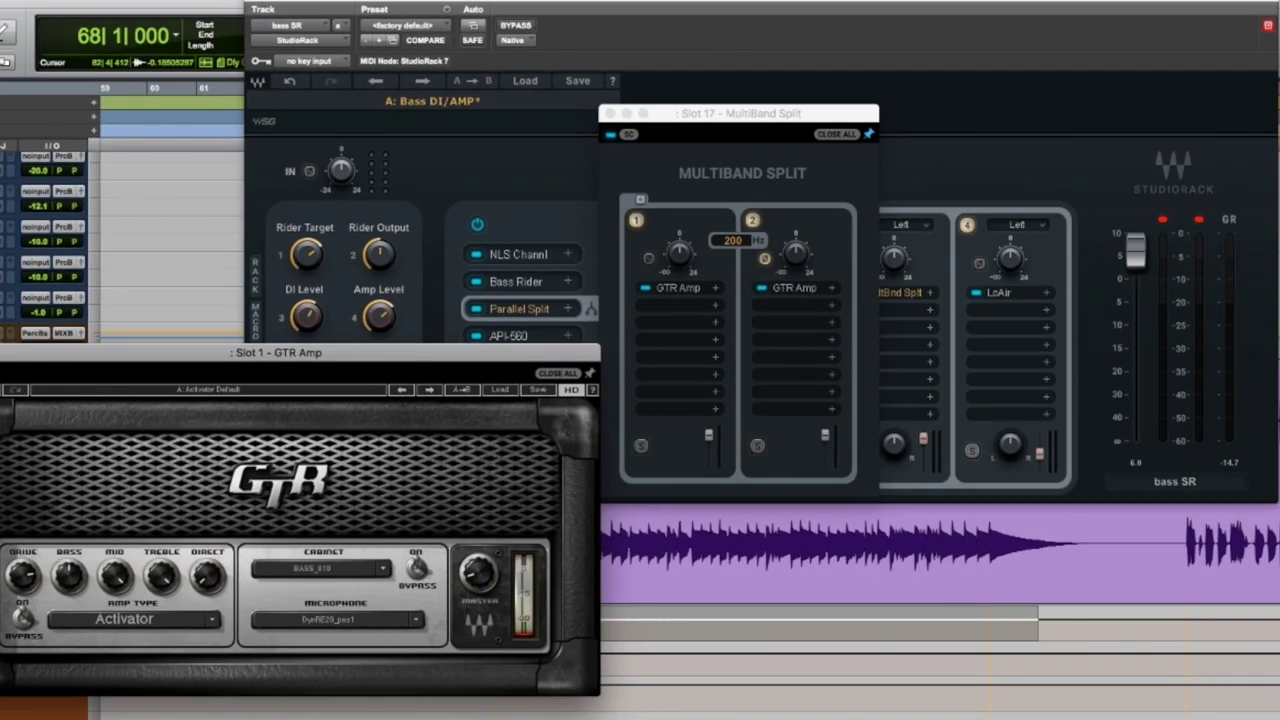
{"action": "left_click", "coordinate": [794, 288]}
{"action": "left_click_drag", "start_coordinate": [690, 219], "coordinate": [977, 355]}
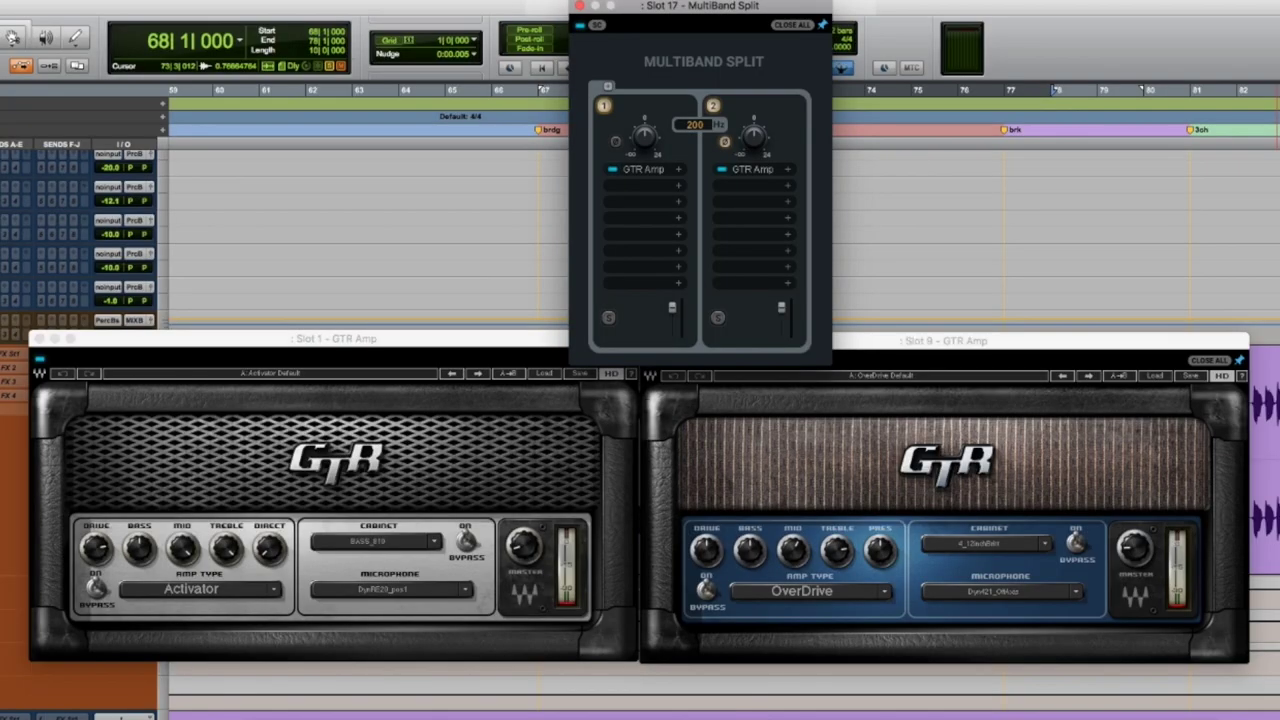
Step: Set the MultiBand Split's crossover frequency to 249 Hz
{"action": "mouse_move", "coordinate": [696, 126]}
{"action": "left_mouse_down"}
{"action": "mouse_move", "coordinate": [696, 92]}
{"action": "mouse_move", "coordinate": [696, 112]}
{"action": "left_mouse_up"}
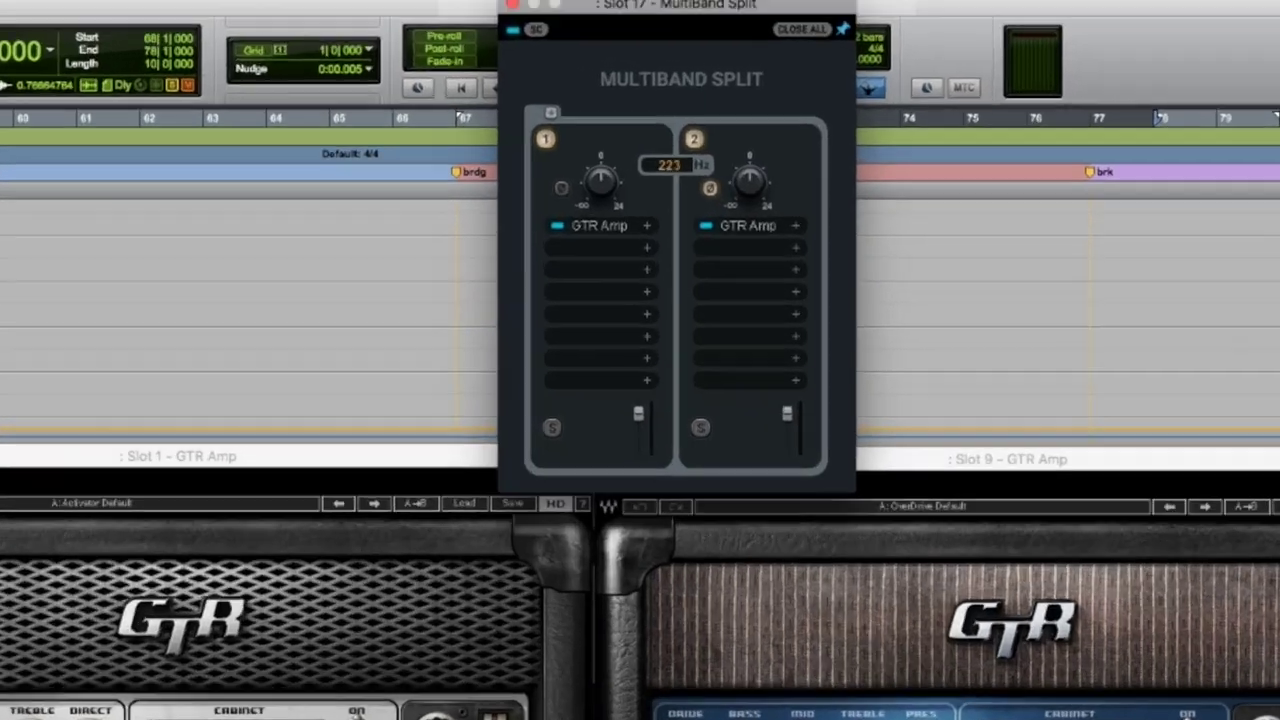
{"action": "mouse_move", "coordinate": [636, 226]}
{"action": "left_mouse_down"}
{"action": "mouse_move", "coordinate": [642, 110]}
{"action": "mouse_move", "coordinate": [642, 290]}
{"action": "mouse_move", "coordinate": [642, 210]}
{"action": "mouse_move", "coordinate": [645, 239]}
{"action": "left_mouse_up"}
{"action": "key", "text": "space"}
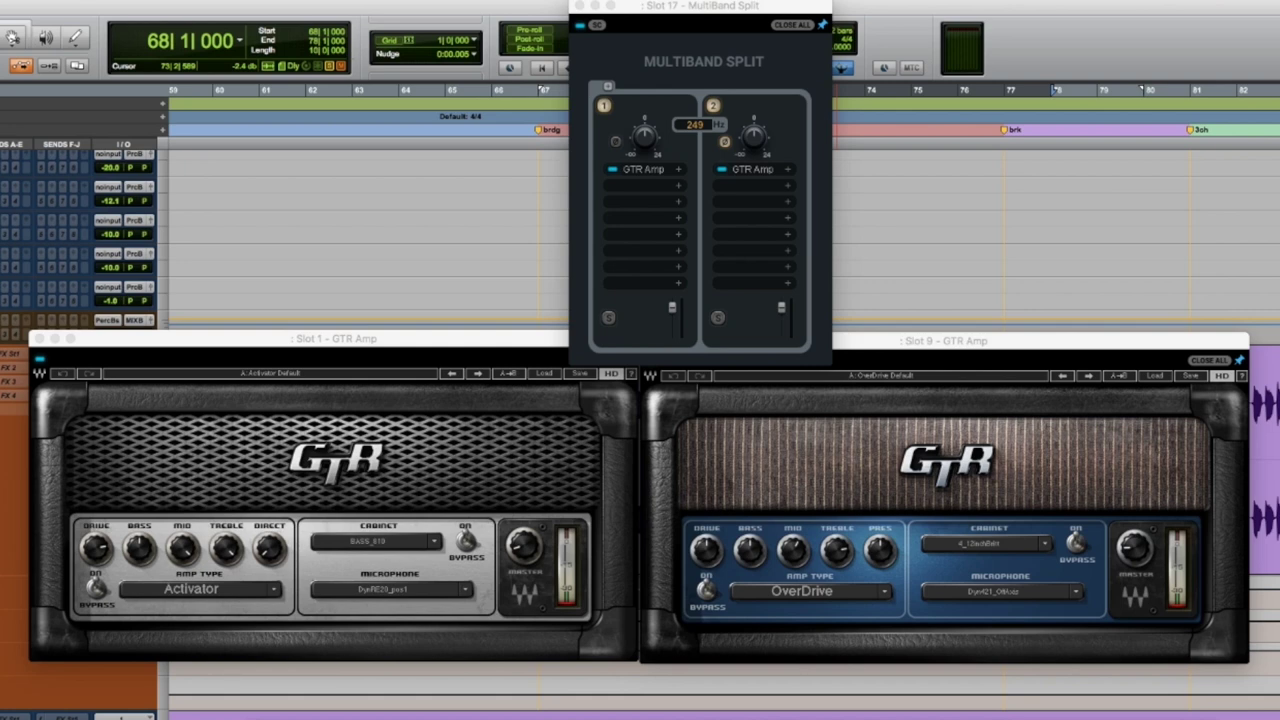
{"action": "left_click", "coordinate": [788, 186]}
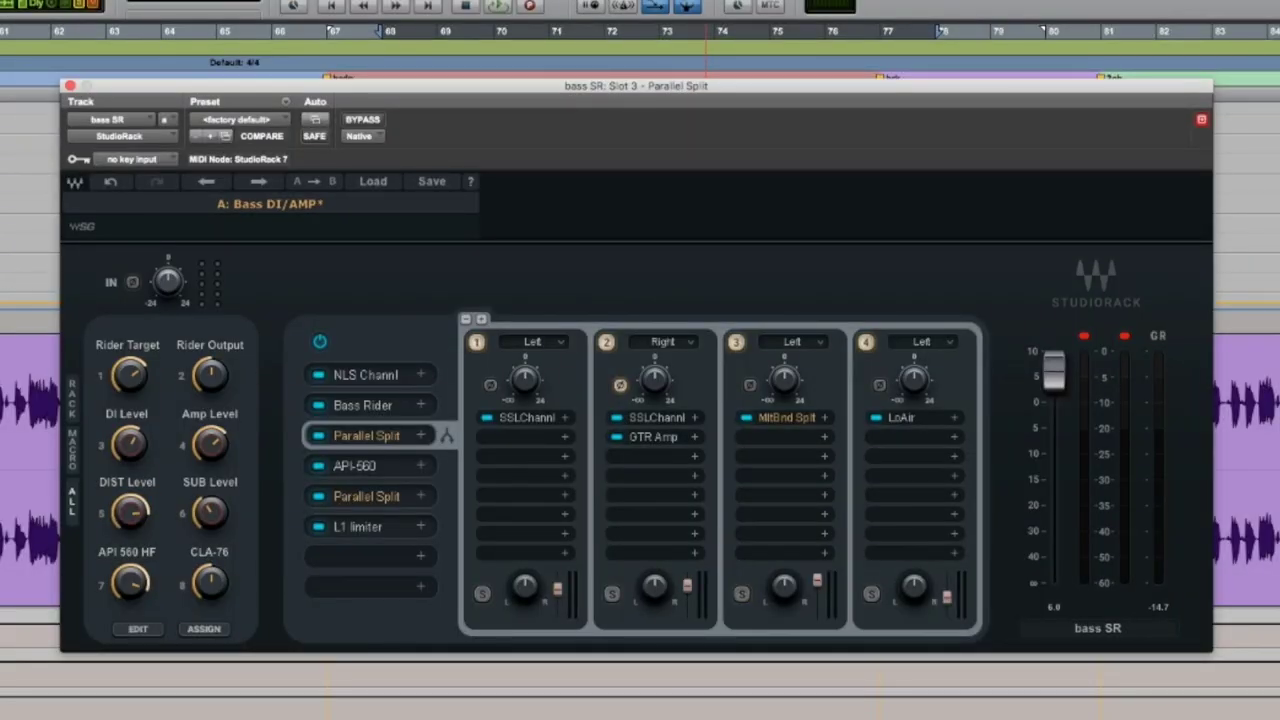
Step: Inspect the remaining rack processors: the API-560 equalizer, the second Parallel Split with CLA-76, and the L1 limiter
{"action": "left_click", "coordinate": [356, 466]}
{"action": "left_click_drag", "start_coordinate": [495, 78], "coordinate": [951, 63]}
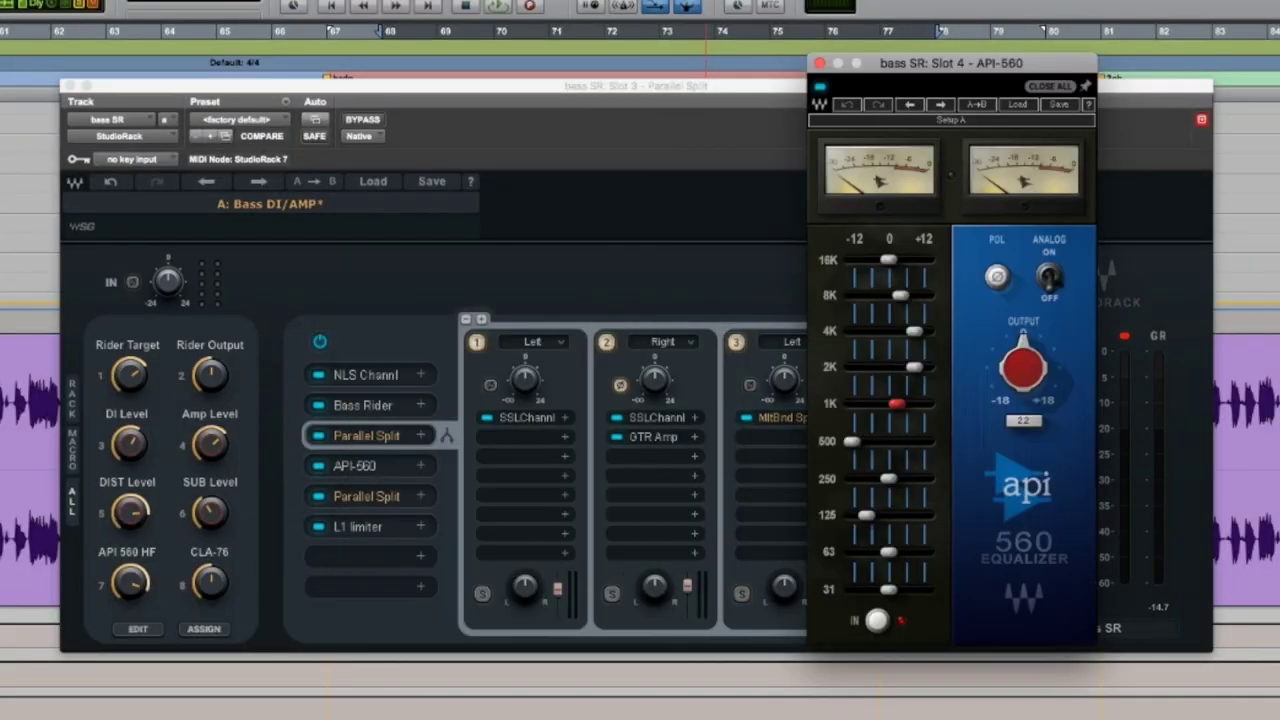
{"action": "left_click", "coordinate": [366, 497]}
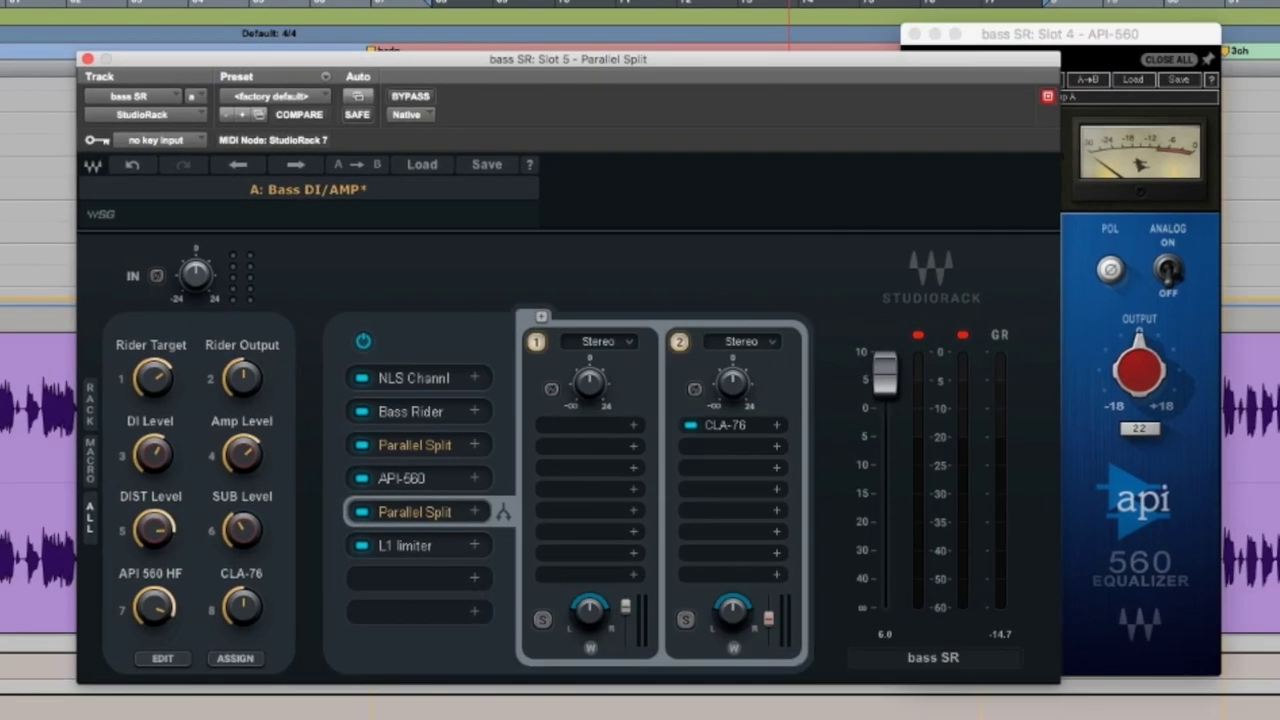
{"action": "left_click", "coordinate": [405, 545]}
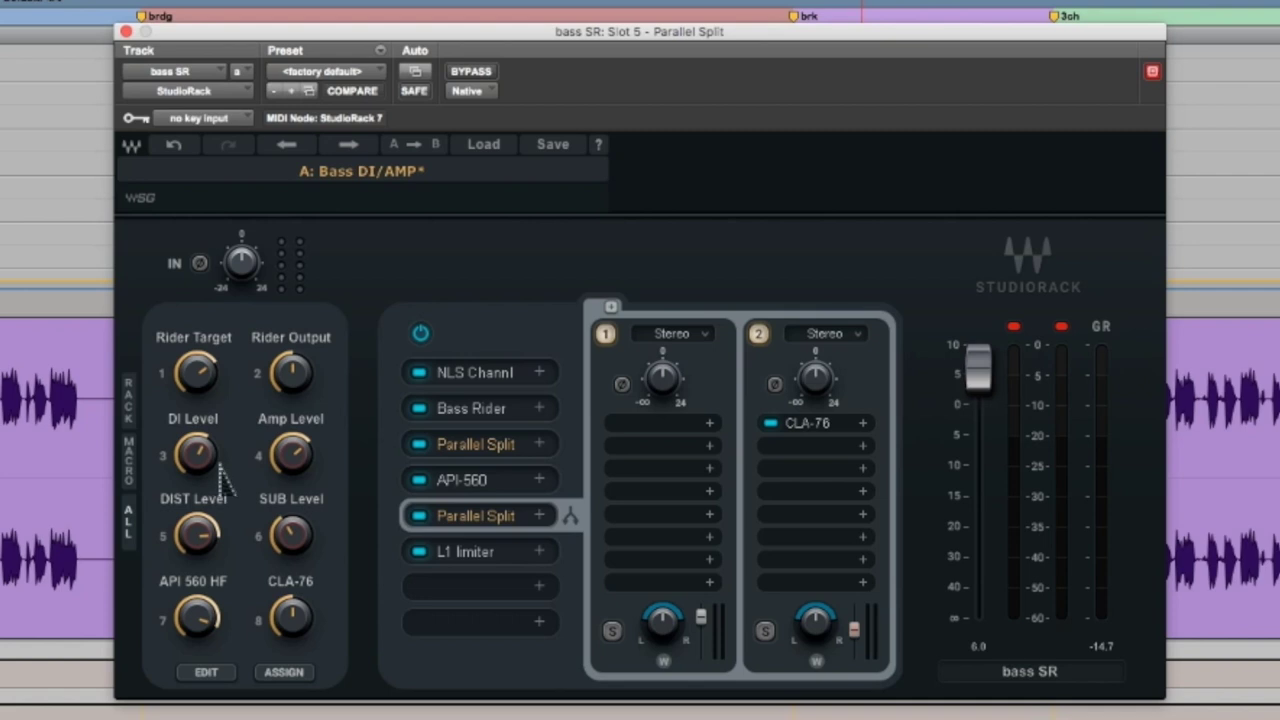
{"action": "mouse_move", "coordinate": [204, 461]}
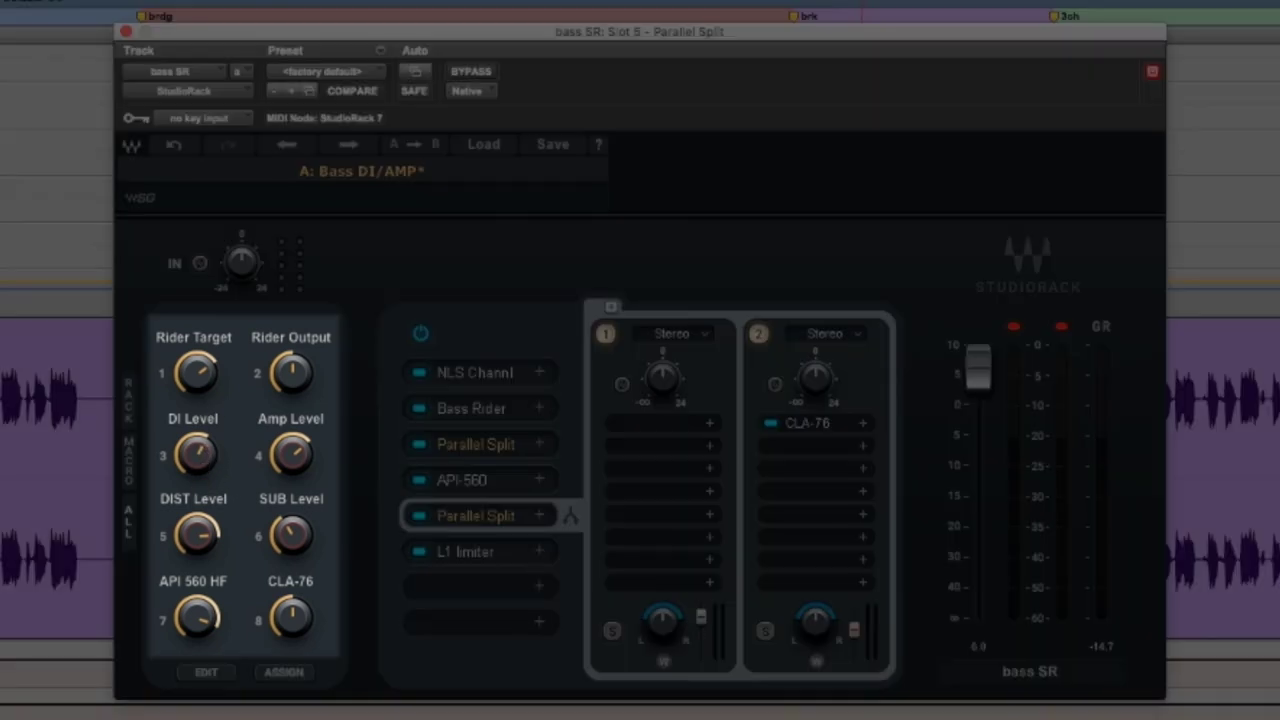